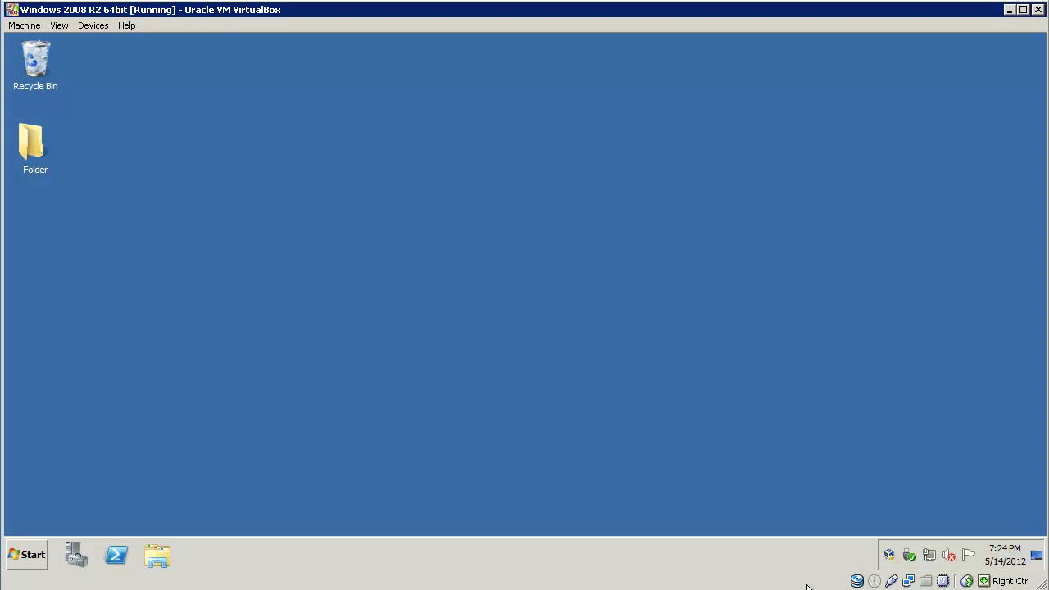
Launch Server Manager from Administrative Tools and start the Add Roles Wizard.
{"action": "left_click", "coordinate": [35, 555]}
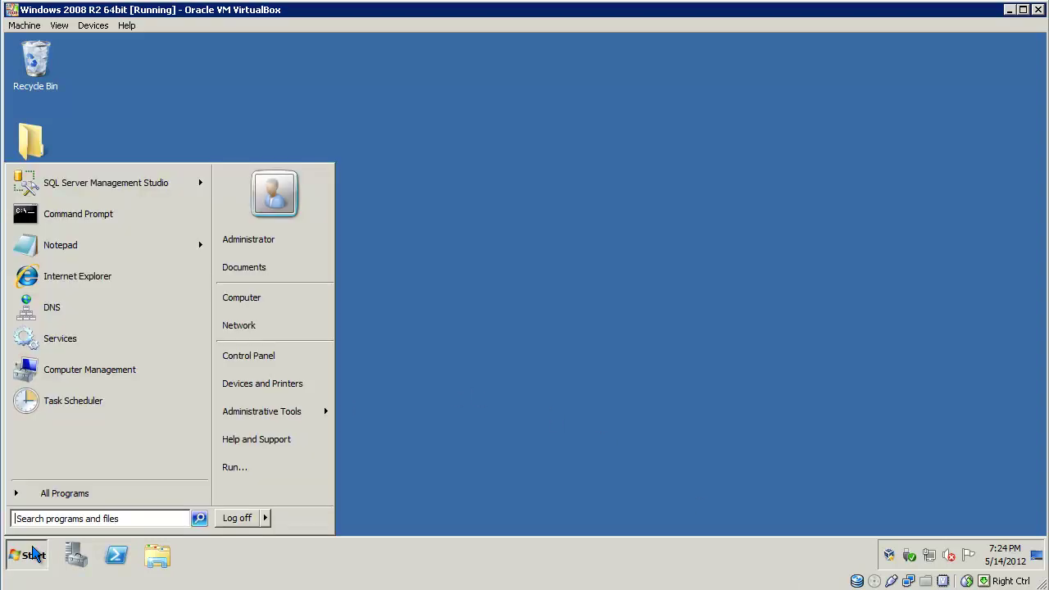
{"action": "mouse_move", "coordinate": [263, 422]}
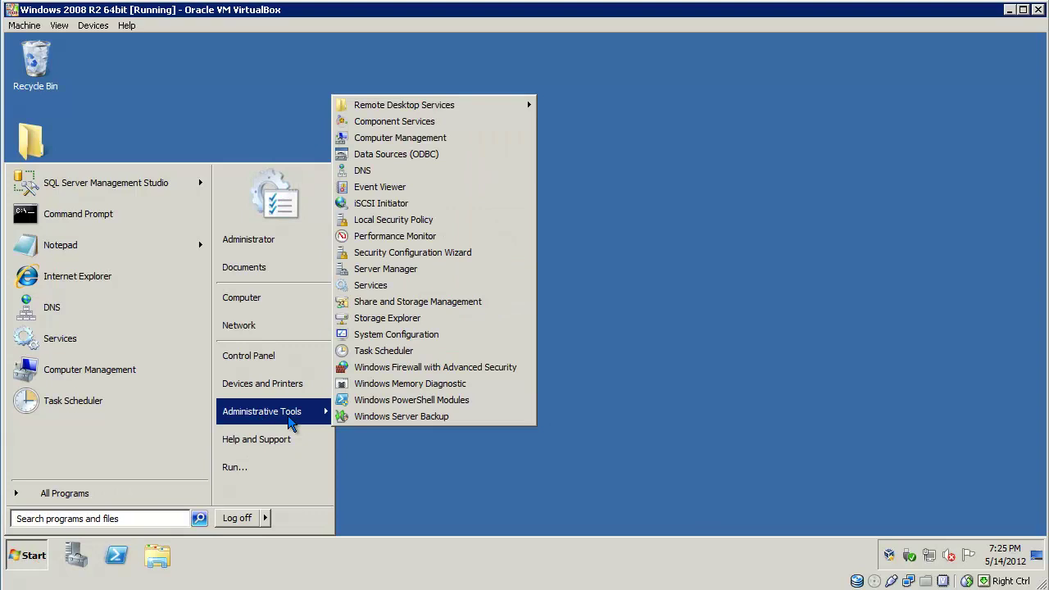
{"action": "left_click", "coordinate": [400, 273]}
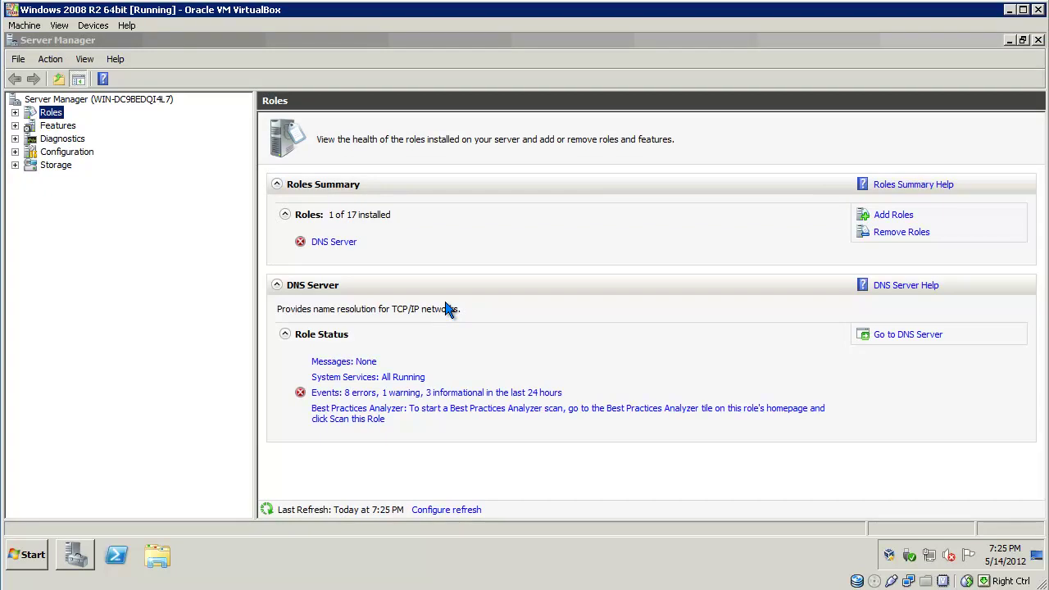
{"action": "left_click", "coordinate": [892, 215]}
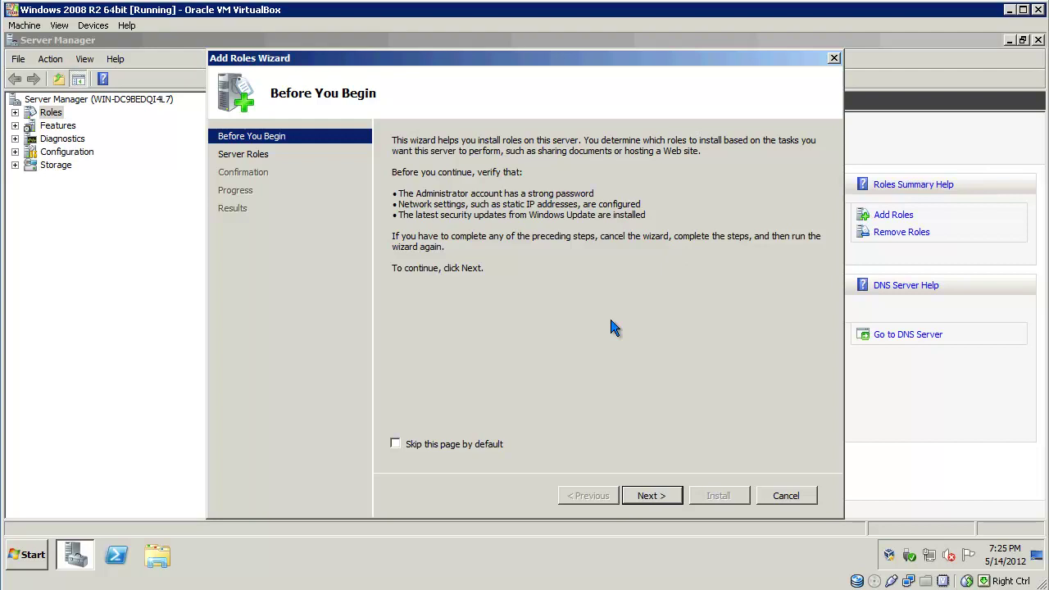
Select Network Policy and Access Services with the Routing role service plus required Remote Access Service.
{"action": "left_click", "coordinate": [656, 494]}
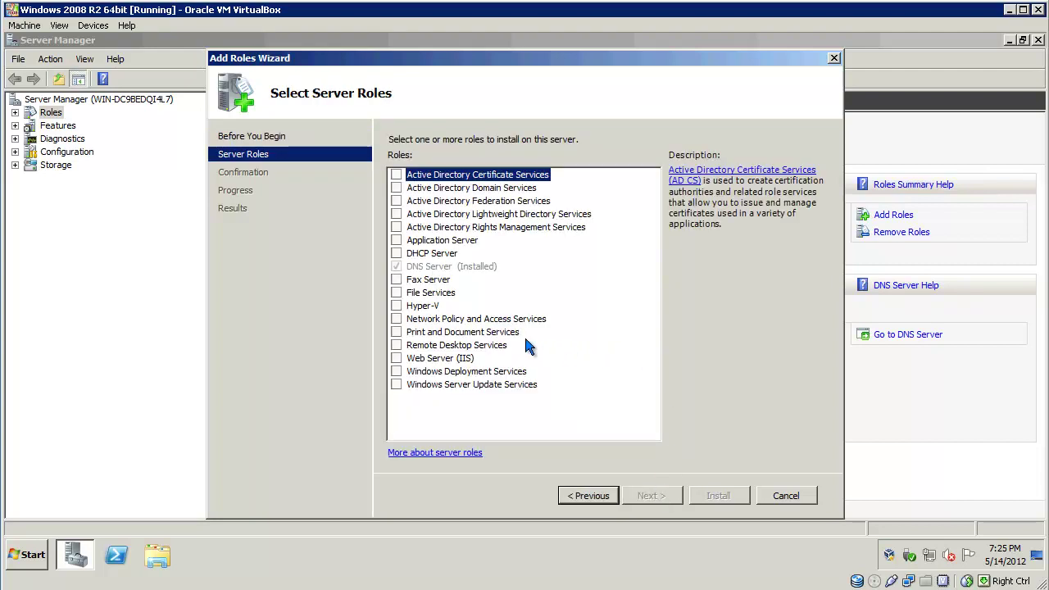
{"action": "left_click", "coordinate": [397, 320]}
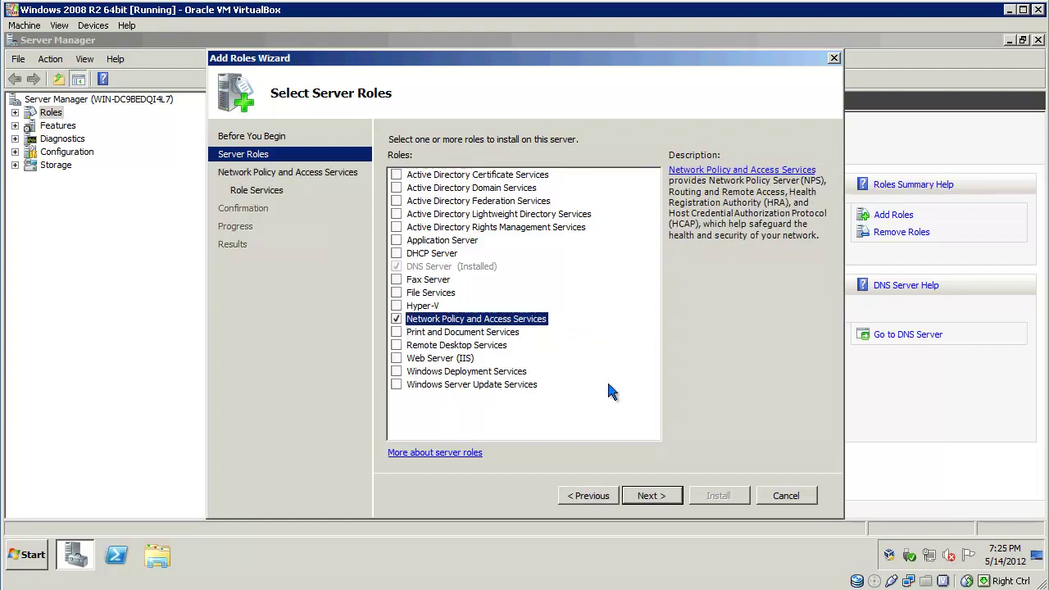
{"action": "left_click", "coordinate": [653, 497]}
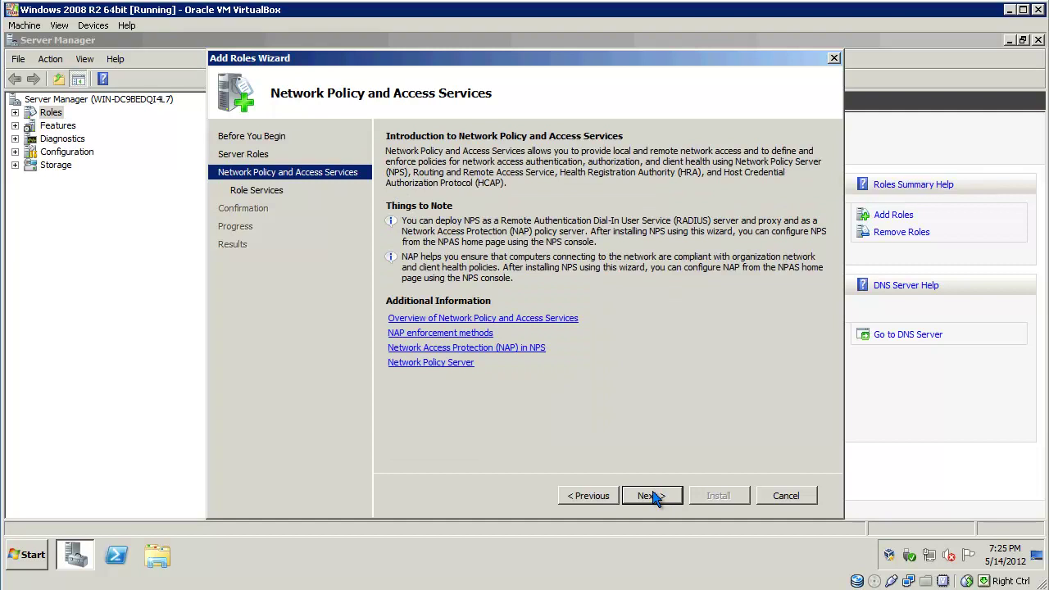
{"action": "left_click", "coordinate": [653, 497]}
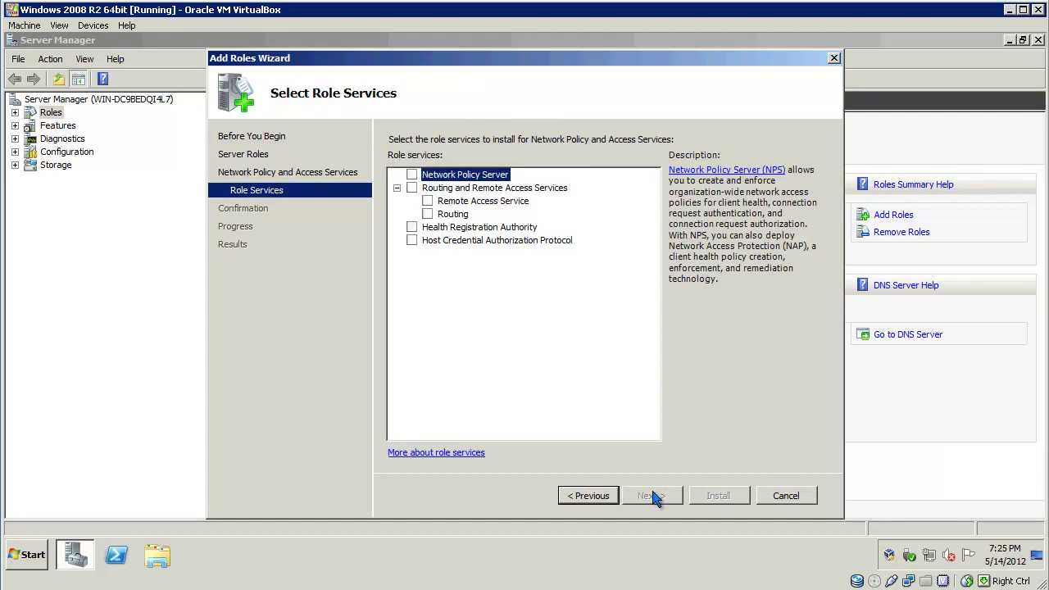
{"action": "left_click", "coordinate": [429, 215]}
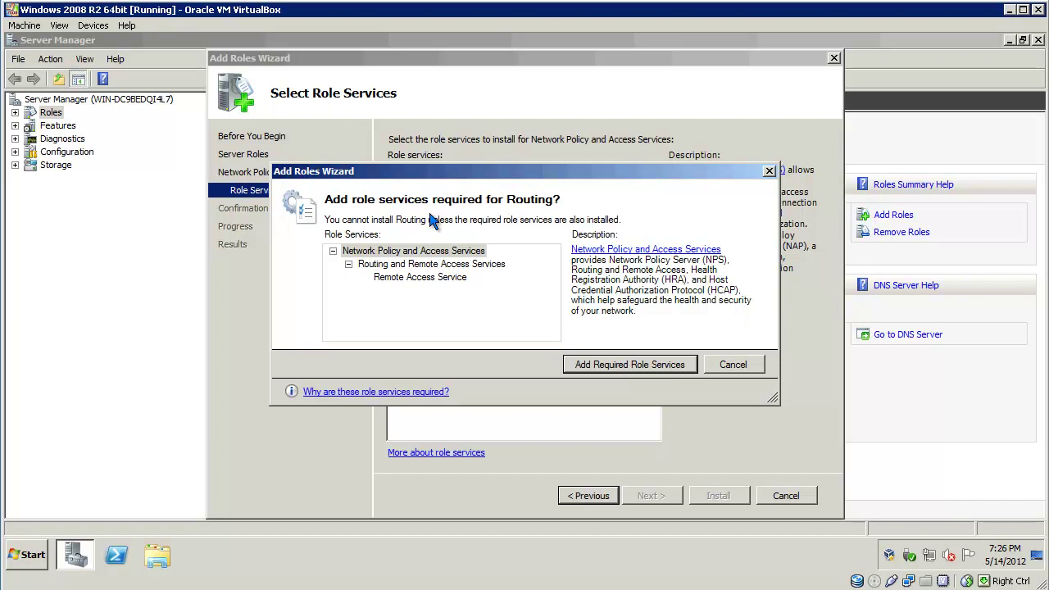
{"action": "left_click", "coordinate": [587, 365]}
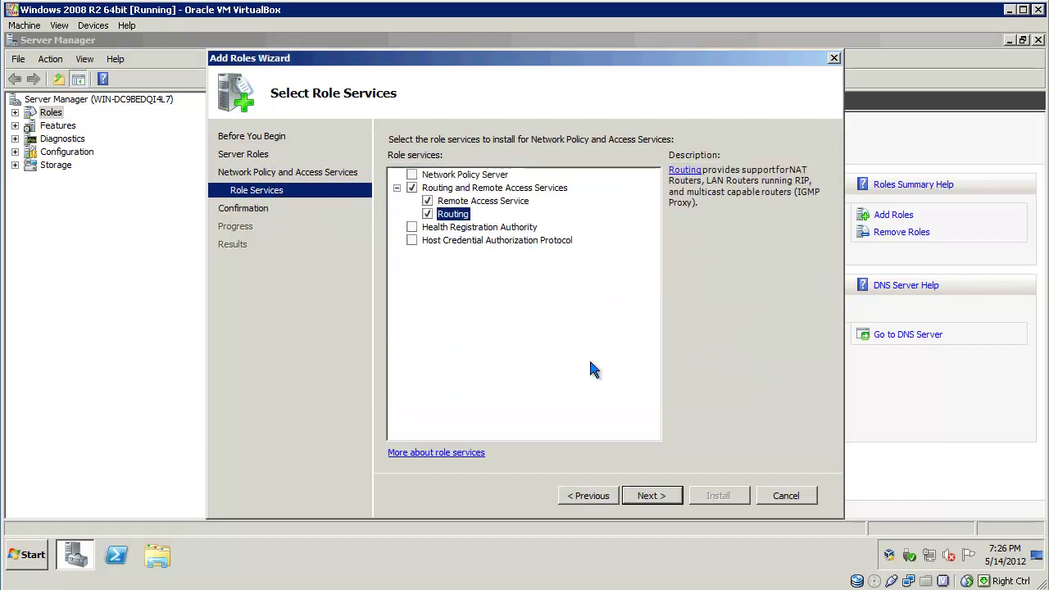
Confirm and install Network Policy and Access Services, then close the successful installation results.
{"action": "left_click", "coordinate": [666, 496]}
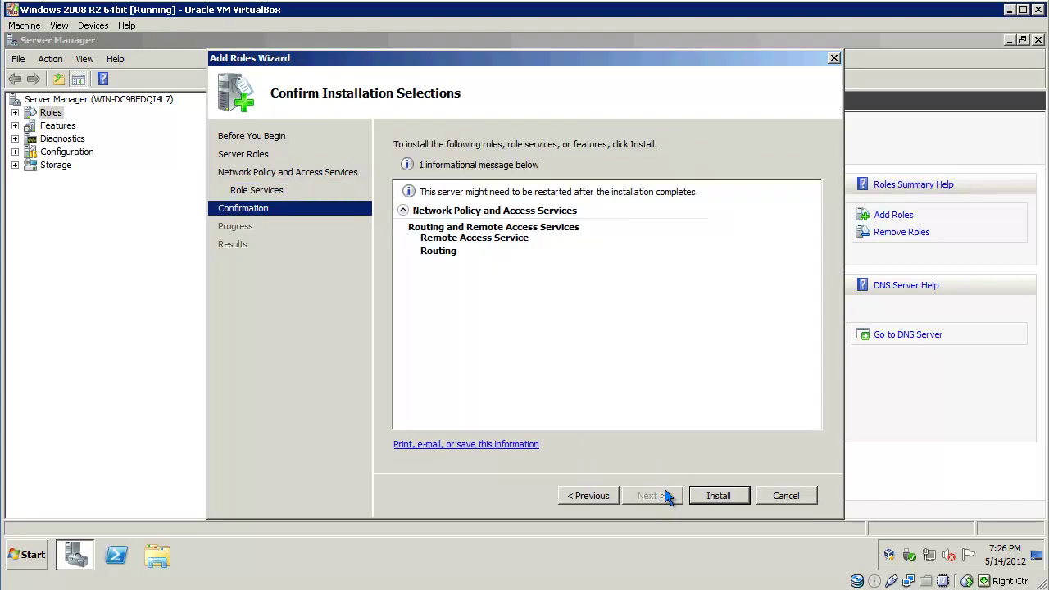
{"action": "left_click", "coordinate": [717, 494]}
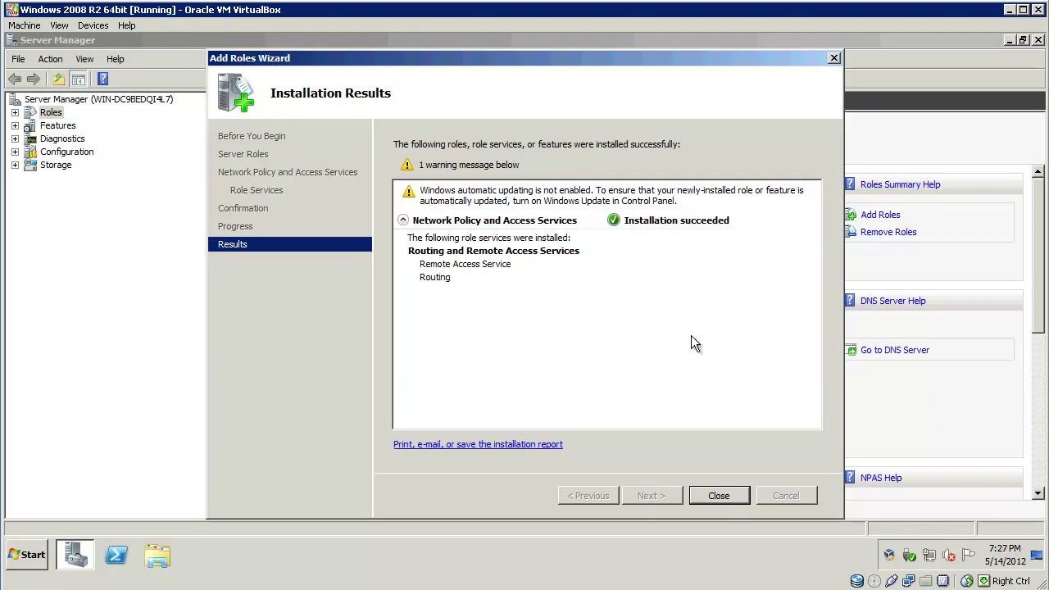
{"action": "left_click", "coordinate": [718, 495]}
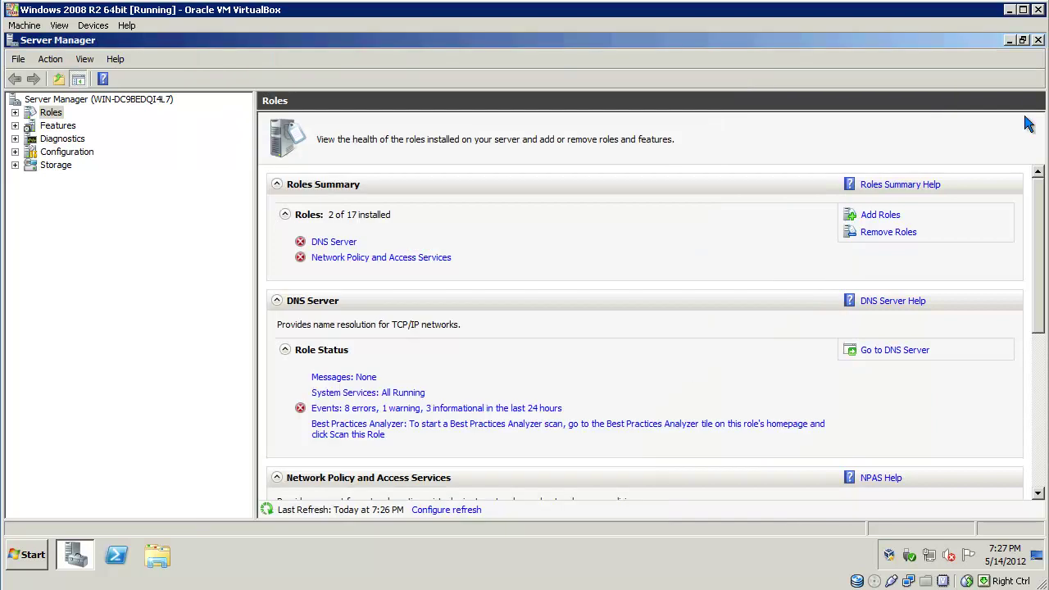
Close Server Manager and launch Routing and Remote Access from Administrative Tools.
{"action": "left_click", "coordinate": [1037, 40]}
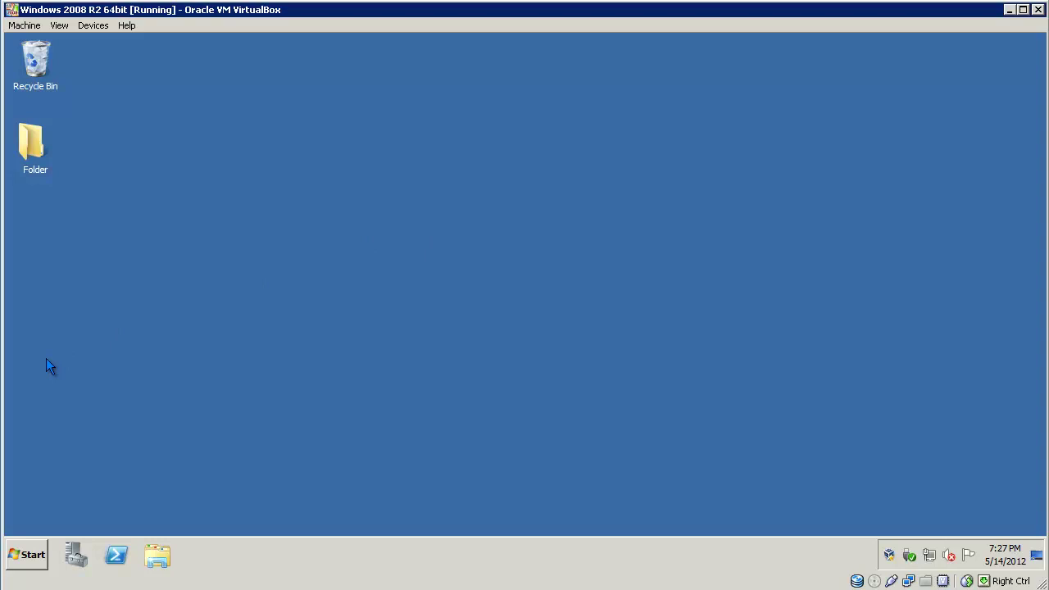
{"action": "left_click", "coordinate": [29, 557]}
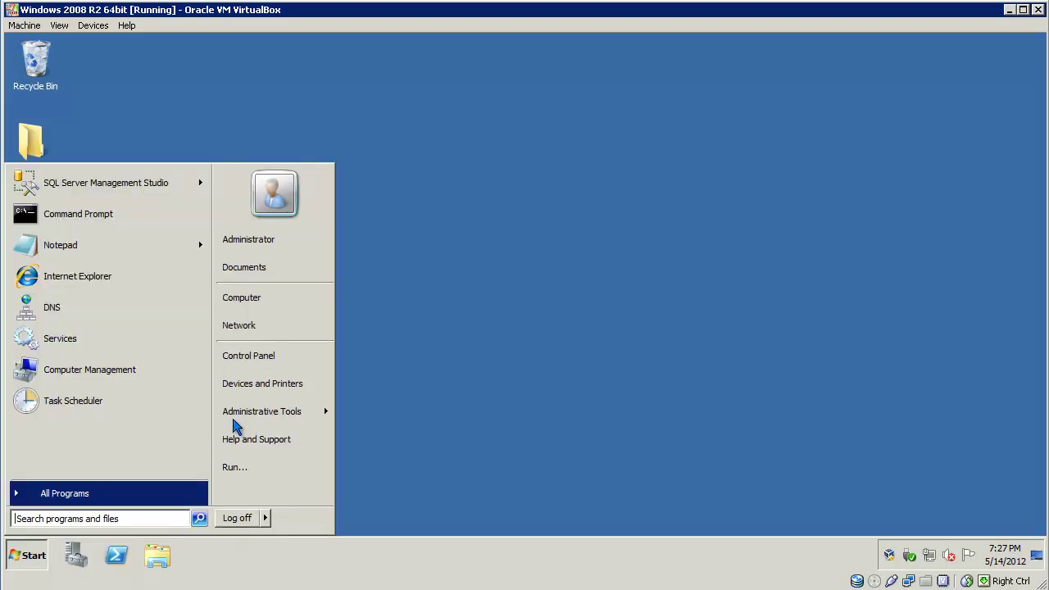
{"action": "mouse_move", "coordinate": [235, 422]}
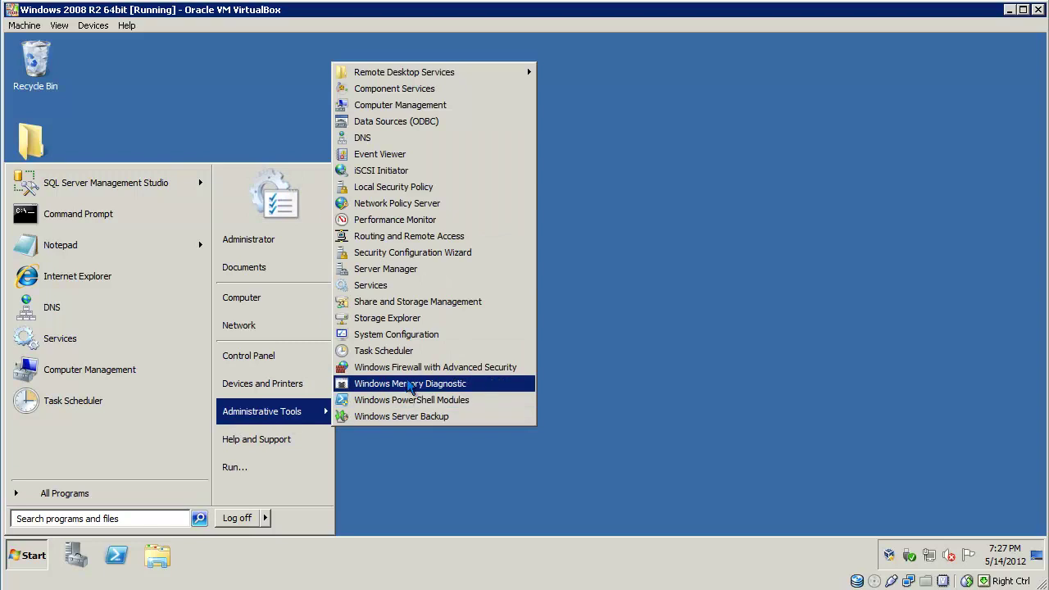
{"action": "left_click", "coordinate": [397, 239]}
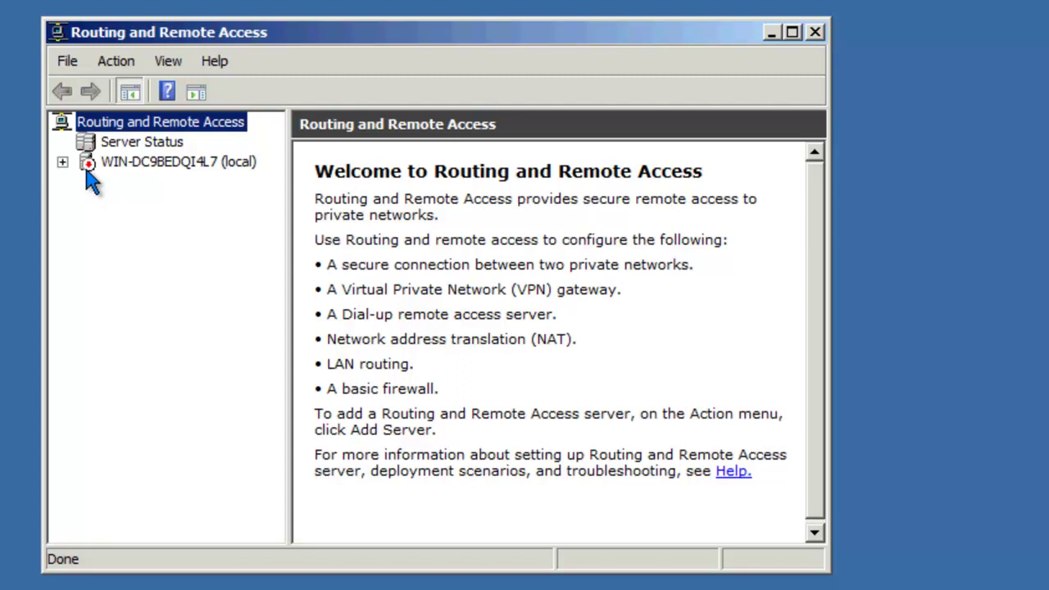
Configure the local server with a Custom configuration of LAN routing only, then start the service.
{"action": "right_click", "coordinate": [89, 172]}
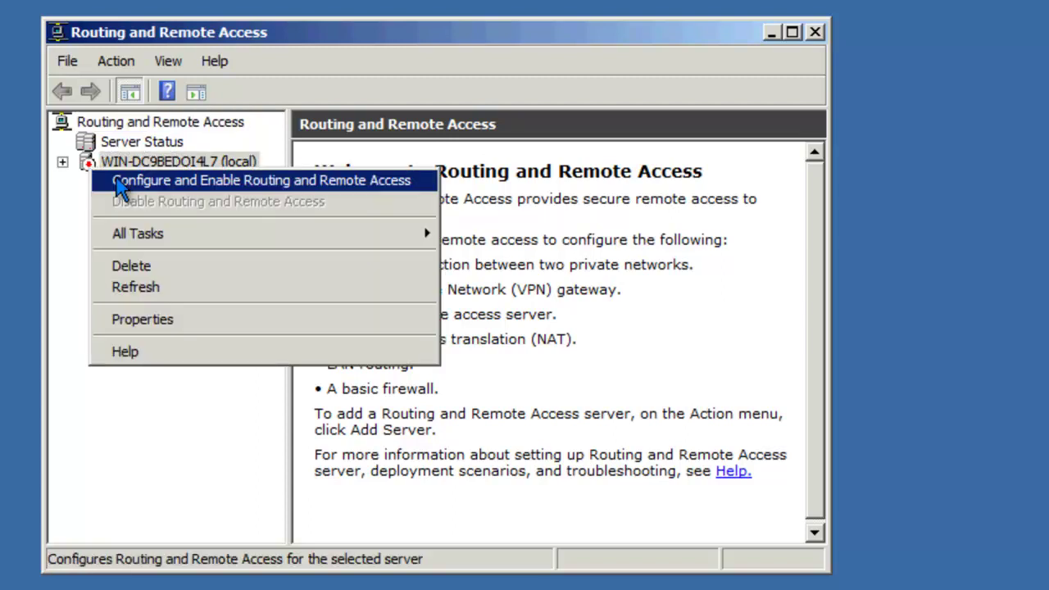
{"action": "left_click", "coordinate": [120, 182]}
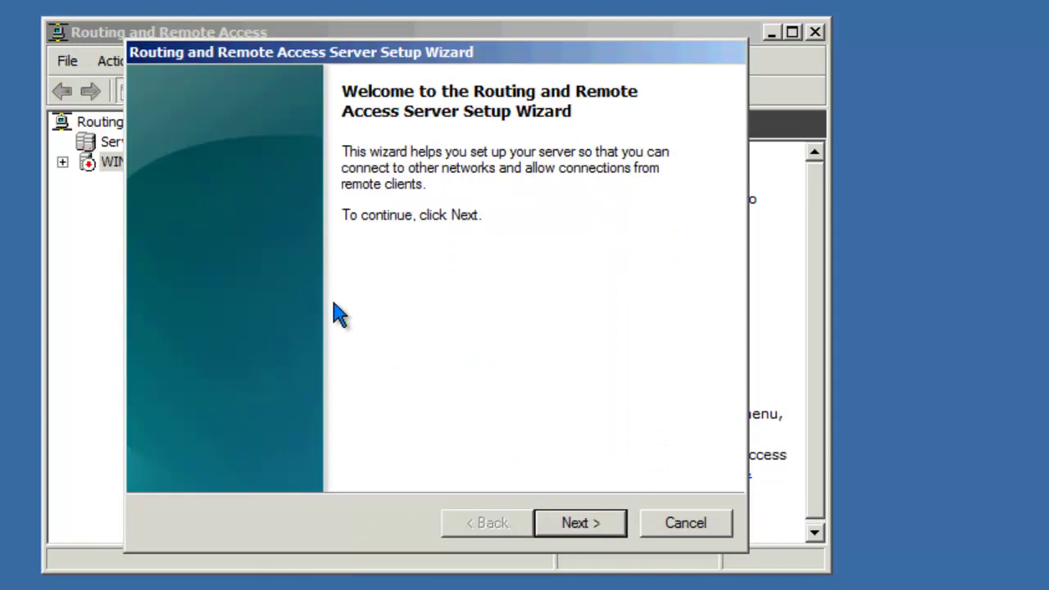
{"action": "left_click", "coordinate": [587, 528]}
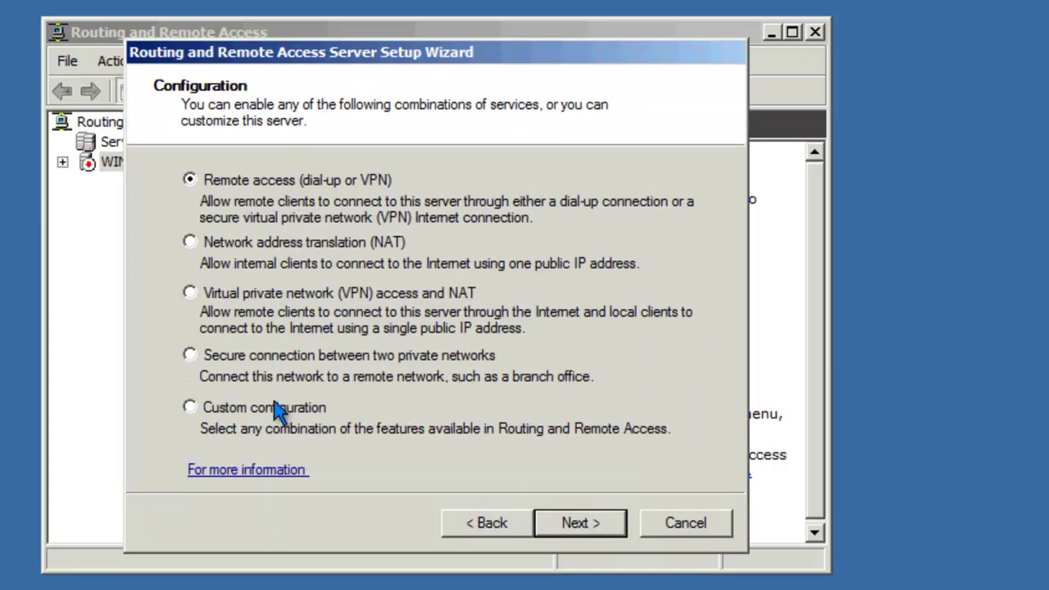
{"action": "left_click", "coordinate": [193, 412]}
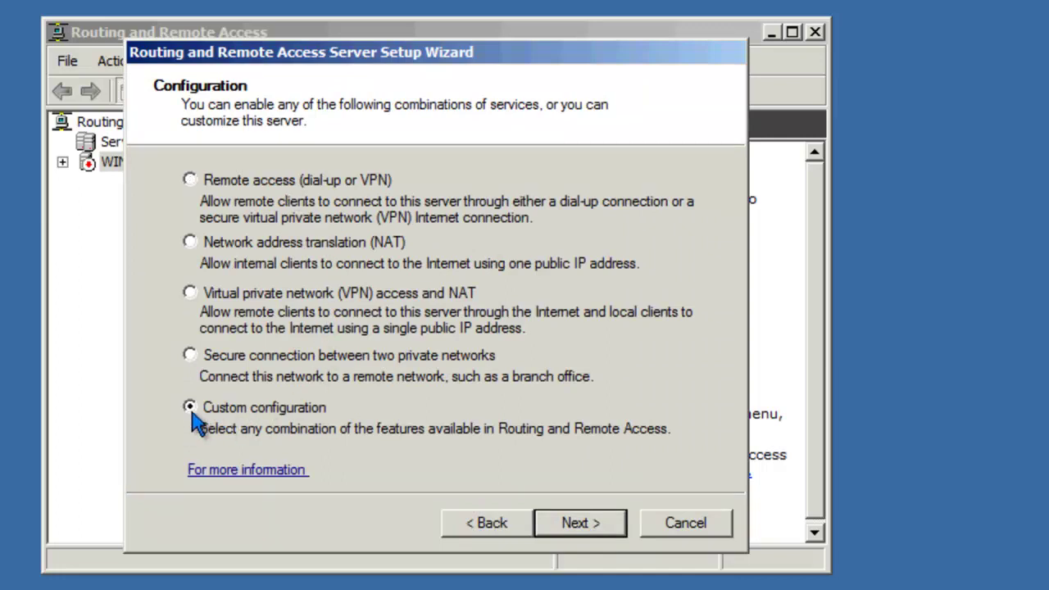
{"action": "left_click", "coordinate": [554, 528]}
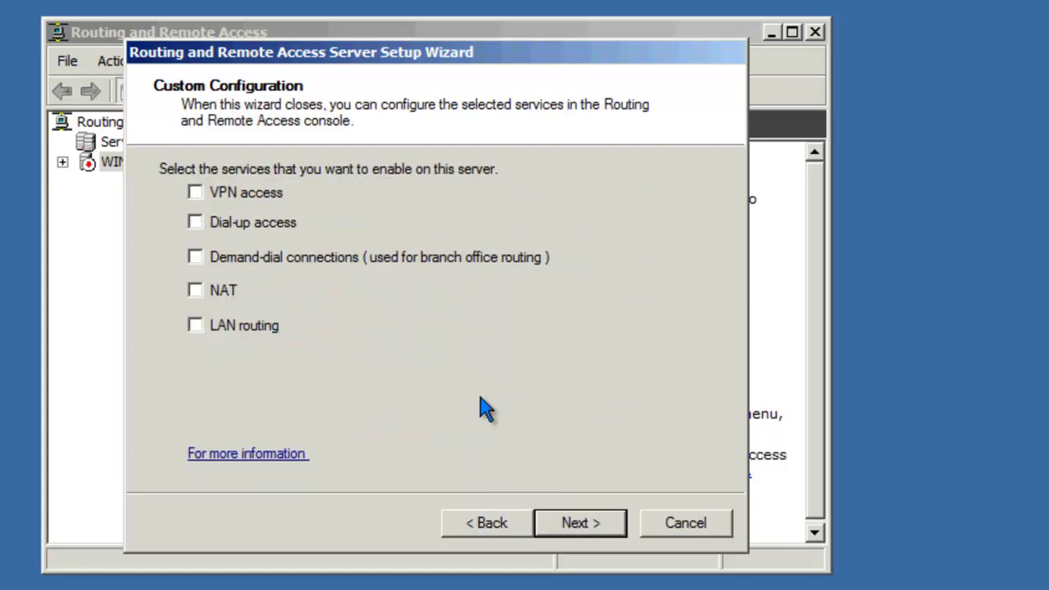
{"action": "left_click", "coordinate": [199, 330]}
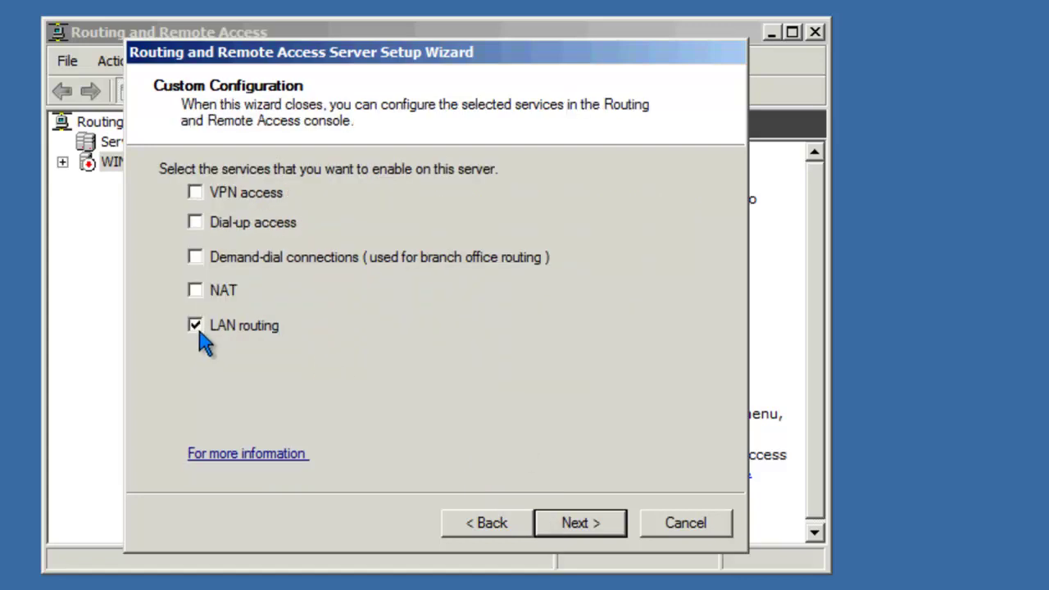
{"action": "left_click", "coordinate": [576, 528]}
{"action": "left_click", "coordinate": [577, 526]}
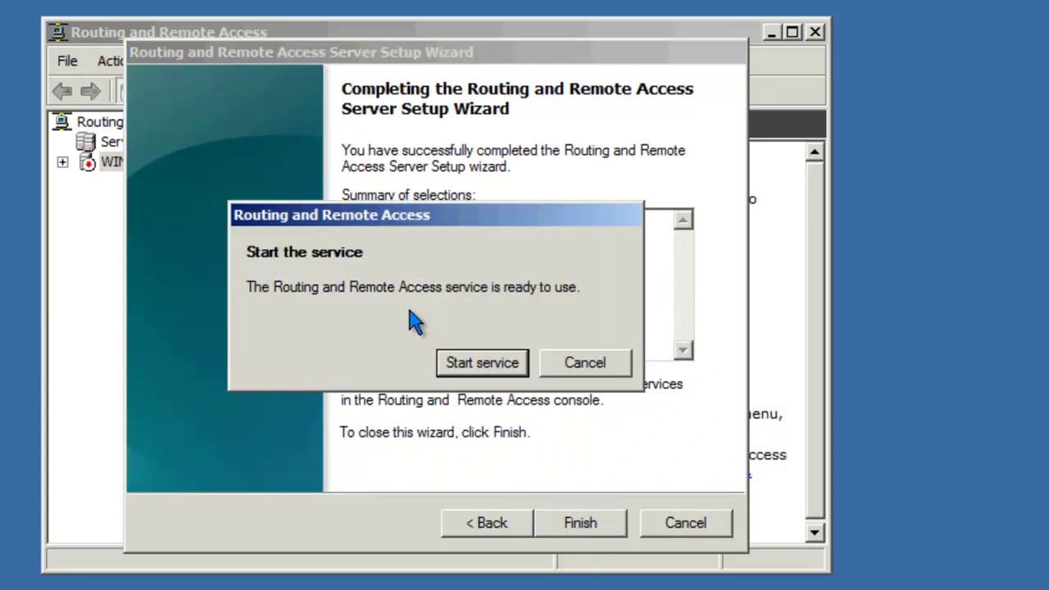
{"action": "left_click", "coordinate": [461, 366]}
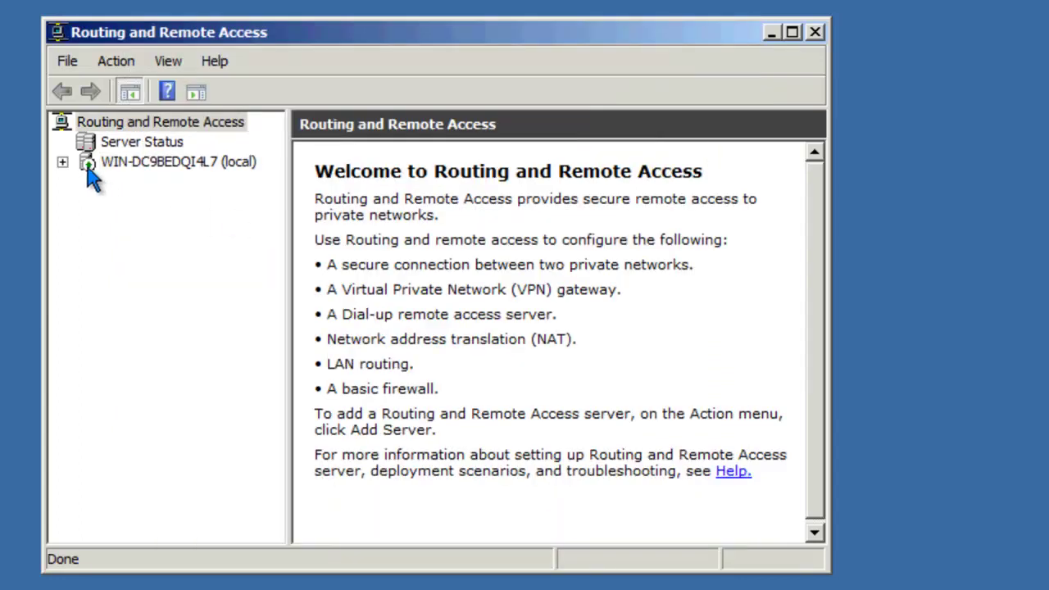
Select the WIN-DC9BEDQI4L7 (local) node to view its configured routing status.
{"action": "left_click", "coordinate": [89, 174]}
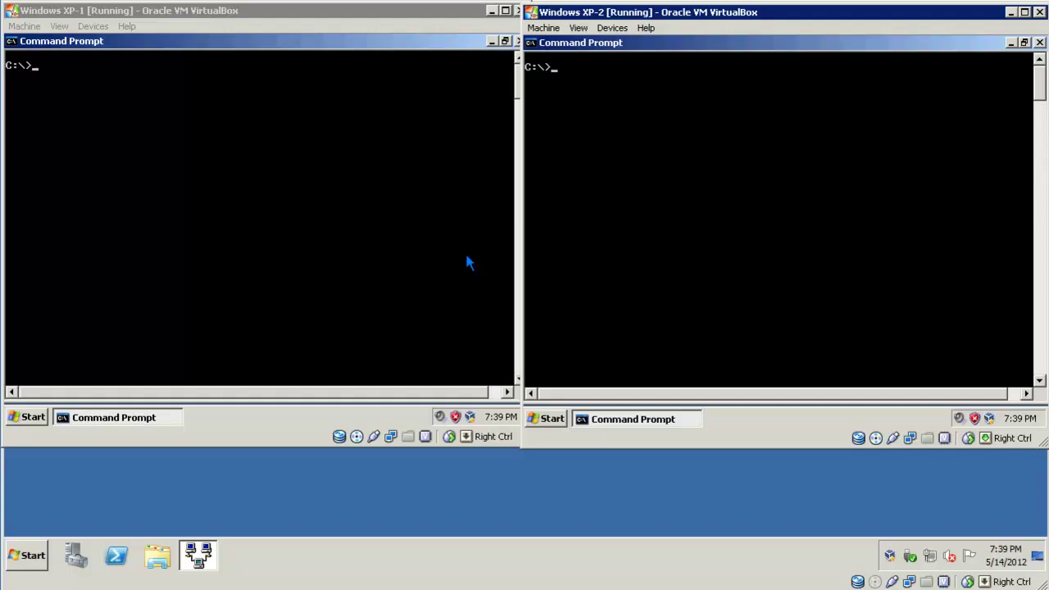
Run ipconfig on XP-1, showing 192.168.100.1, mask 255.255.255.0, gateway 192.168.100.254.
{"action": "left_click", "coordinate": [406, 223]}
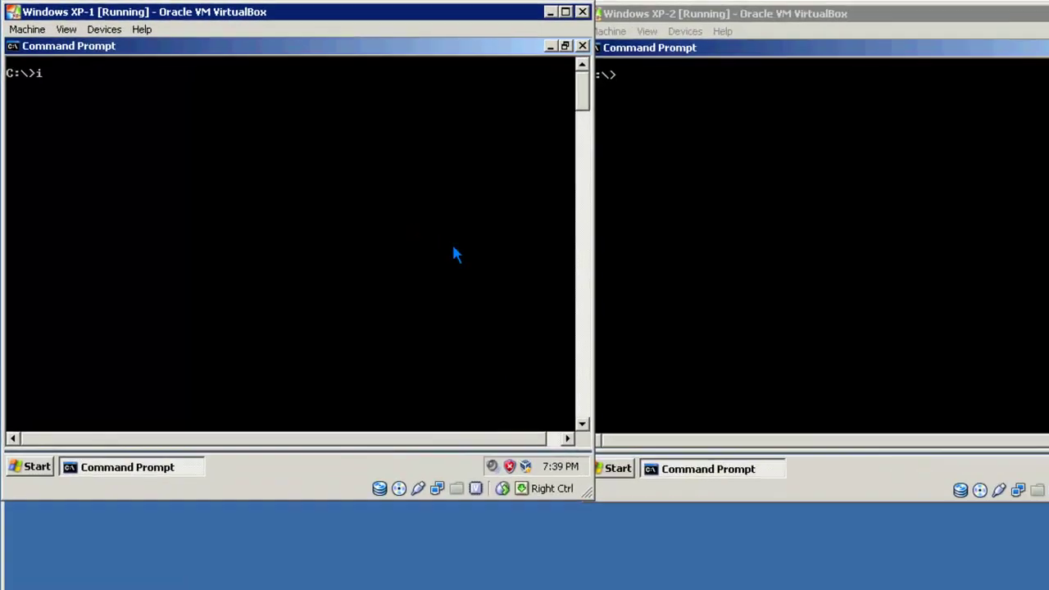
{"action": "type", "text": "ipconfig"}
{"action": "key", "text": "Return"}
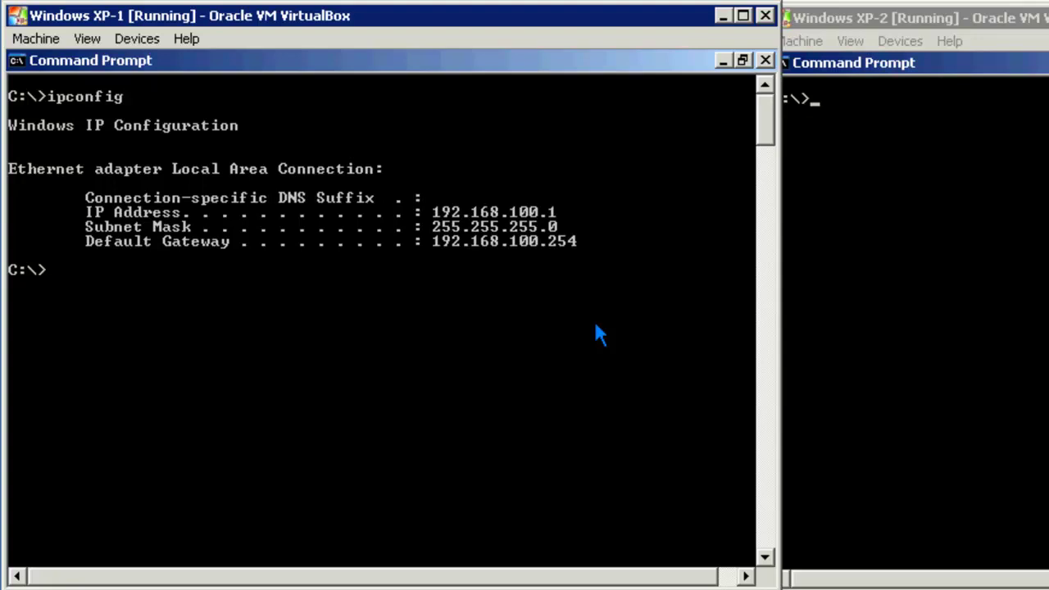
On XP-2, run ipconfig, ping 192.168.100.1, and tracert 192.168.100.1.
{"action": "left_click", "coordinate": [883, 250]}
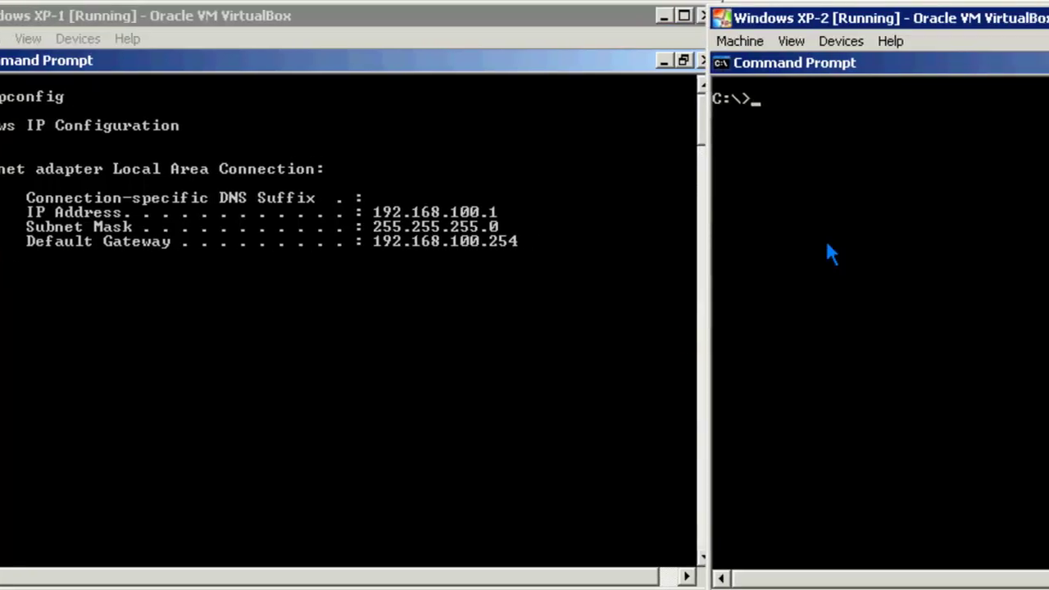
{"action": "type", "text": "ipconfig"}
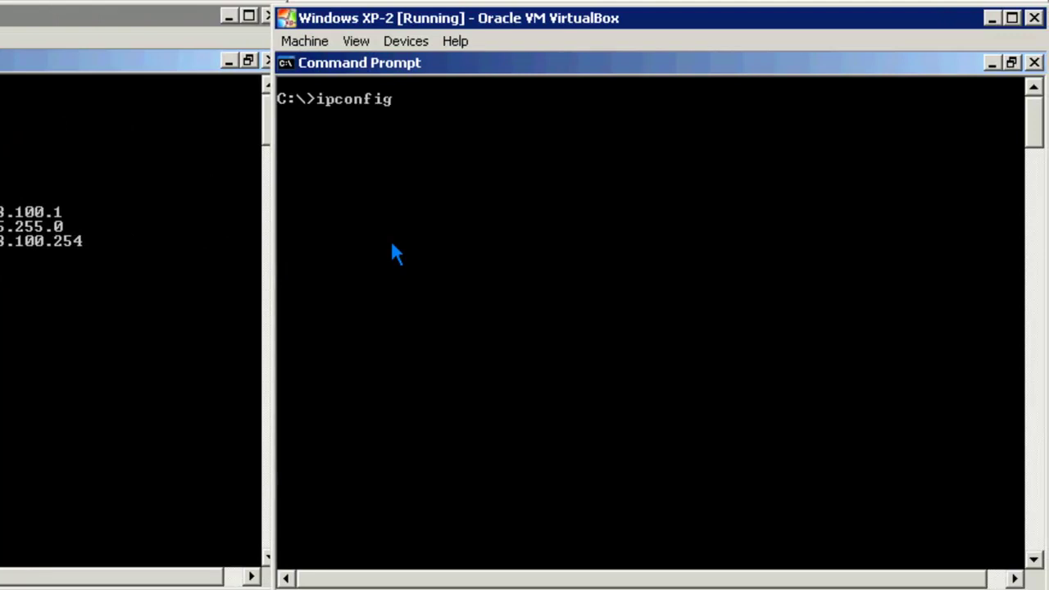
{"action": "key", "text": "Return"}
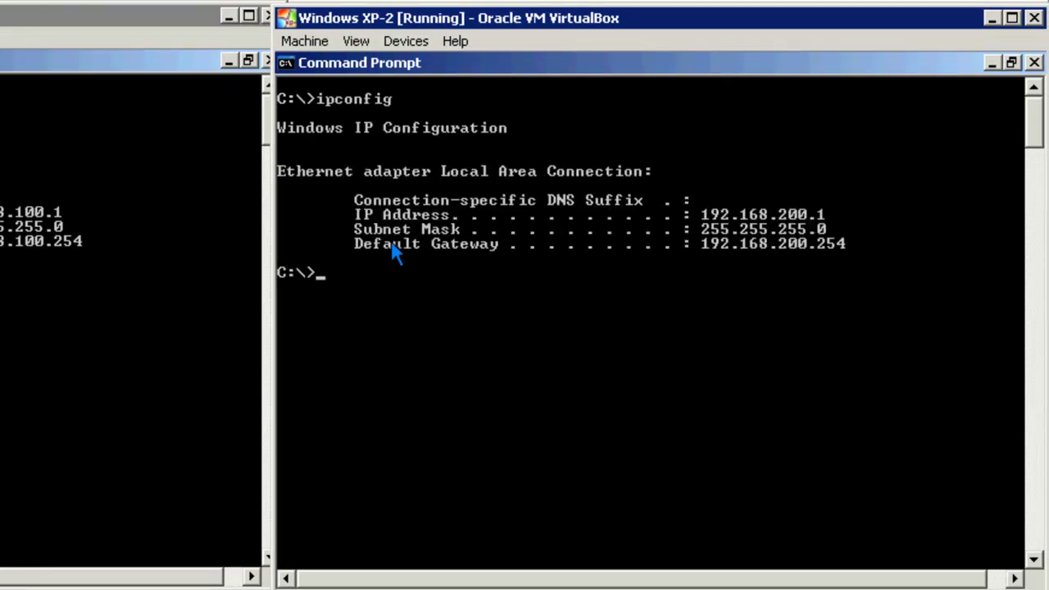
{"action": "type", "text": "ping 192.168.100.1"}
{"action": "key", "text": "Return"}
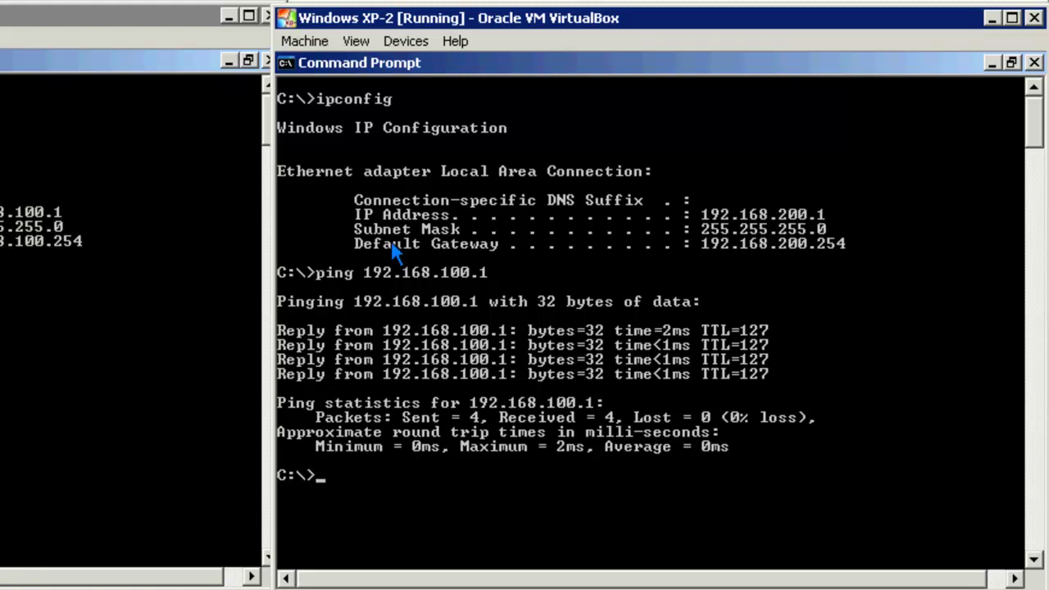
{"action": "type", "text": "tracert 192.168.100.1"}
{"action": "key", "text": "Return"}
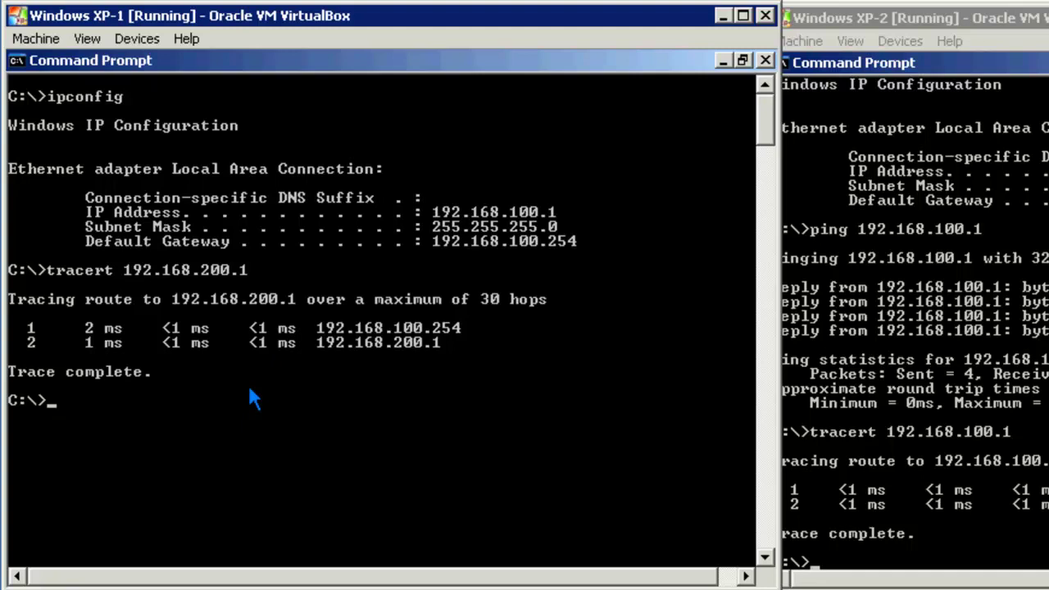
Run ping -t 192.168.200.1 on XP-1 for a continuous ping.
{"action": "type", "text": "ping -t 192.16"}
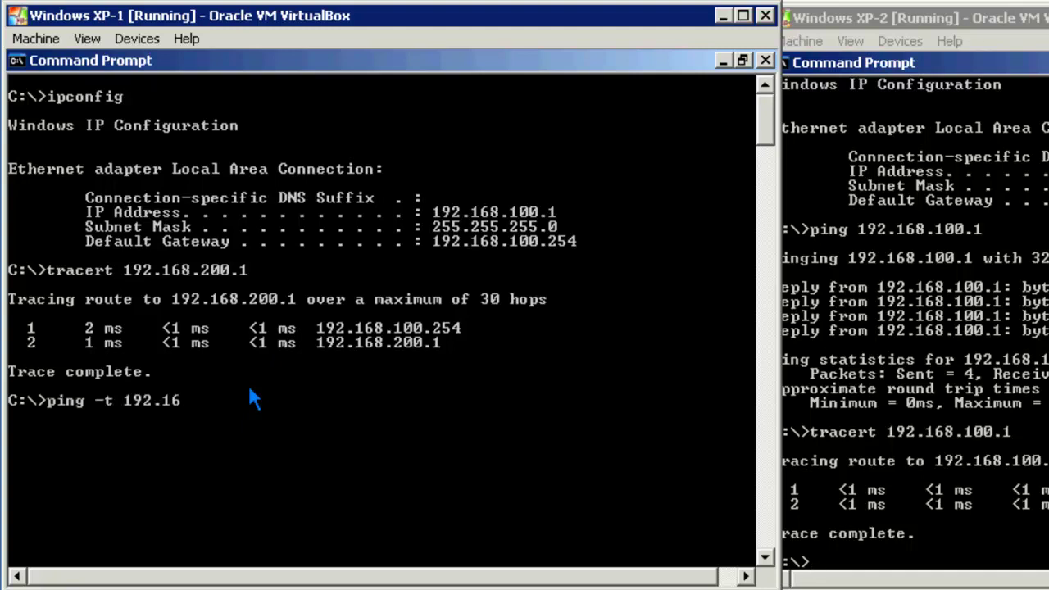
{"action": "type", "text": "8.200.1"}
{"action": "key", "text": "Return"}
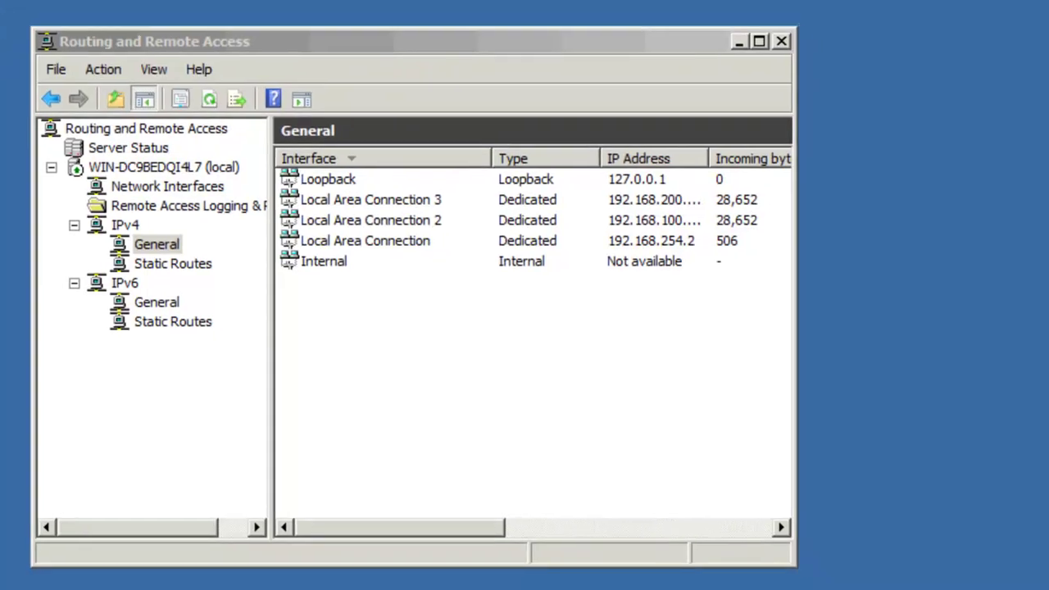
Disable Routing and Remote Access on the local server and confirm with Yes.
{"action": "right_click", "coordinate": [157, 163]}
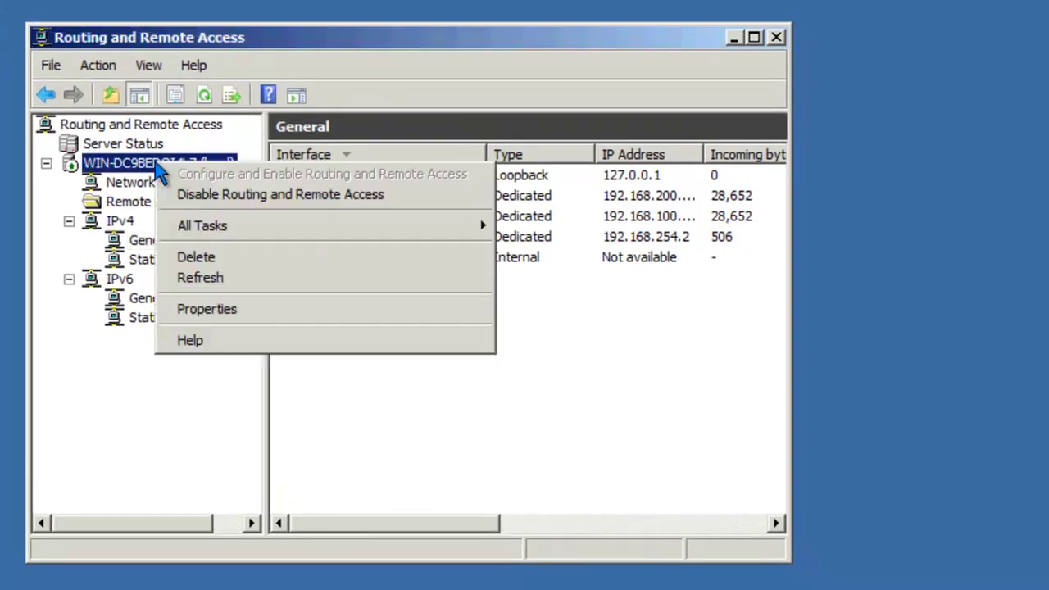
{"action": "left_click", "coordinate": [199, 197]}
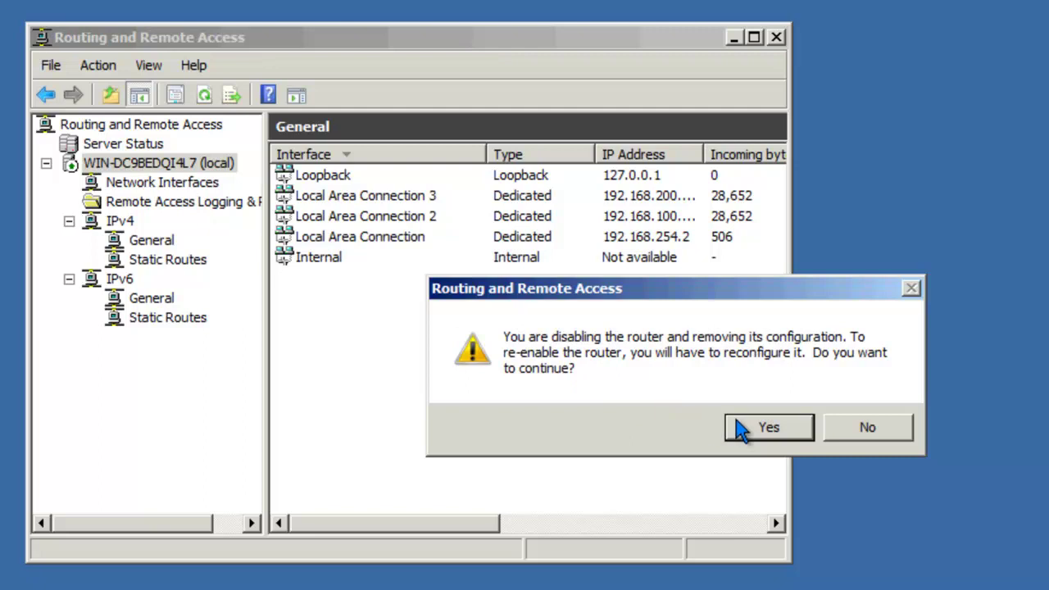
{"action": "left_click", "coordinate": [766, 428]}
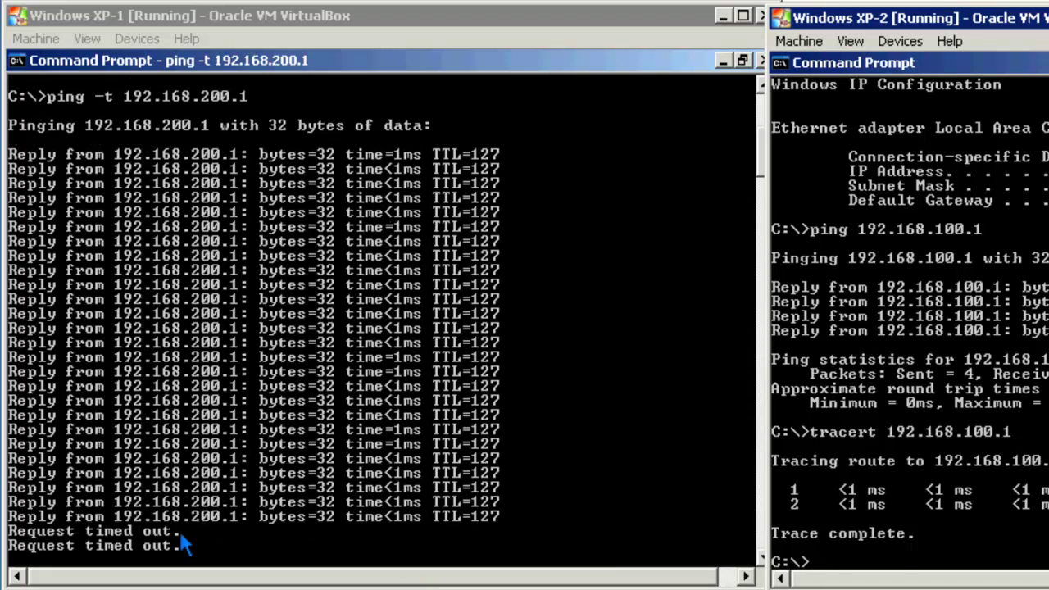
Stop the continuous ping and ping 192.168.100.254, which still replies.
{"action": "key", "text": "Return"}
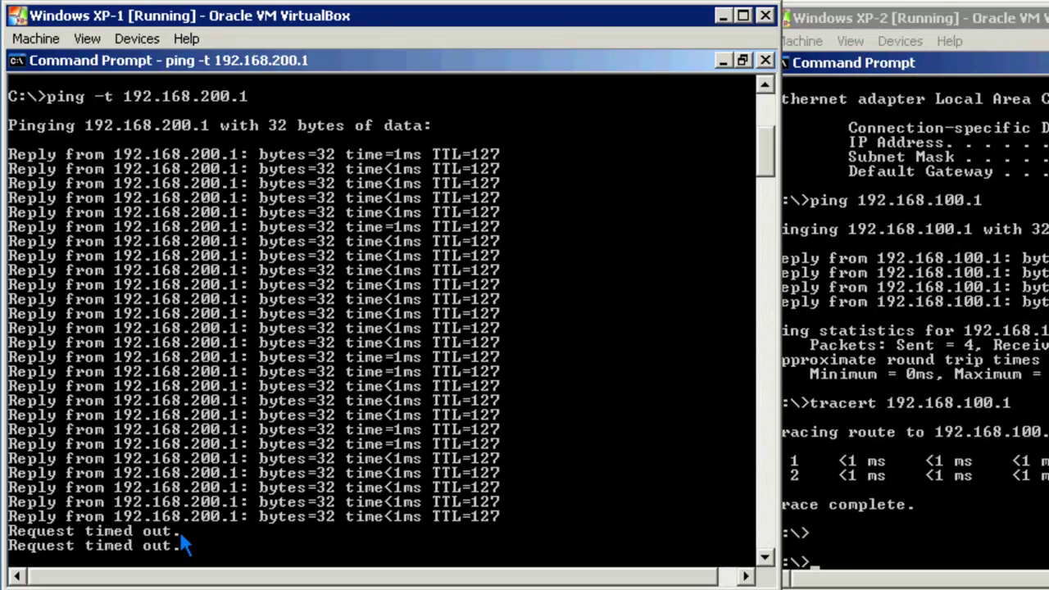
{"action": "key", "text": "ctrl+c"}
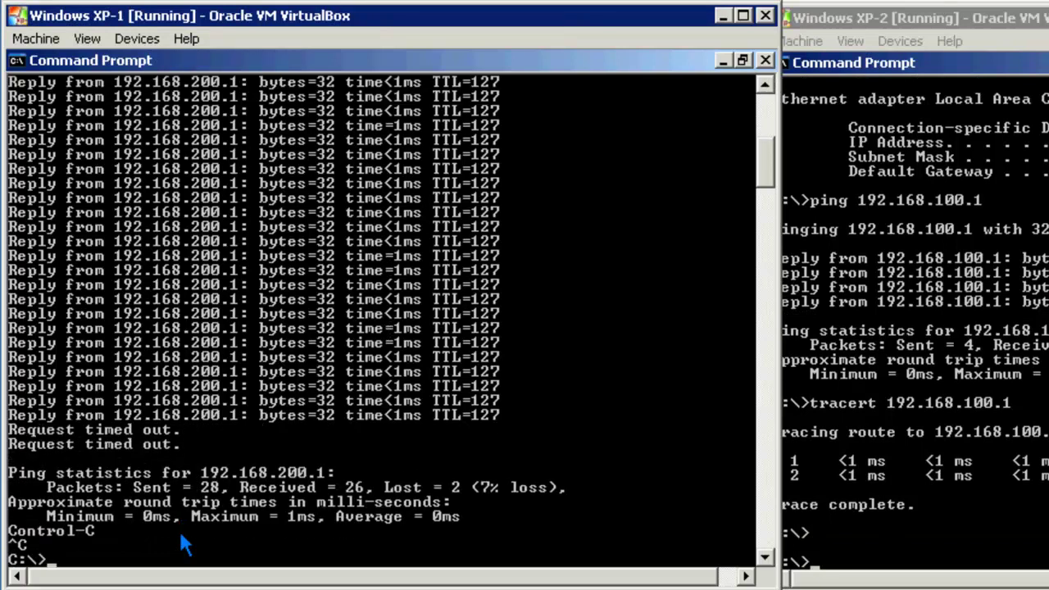
{"action": "type", "text": "ping 192.168.100.254"}
{"action": "key", "text": "Return"}
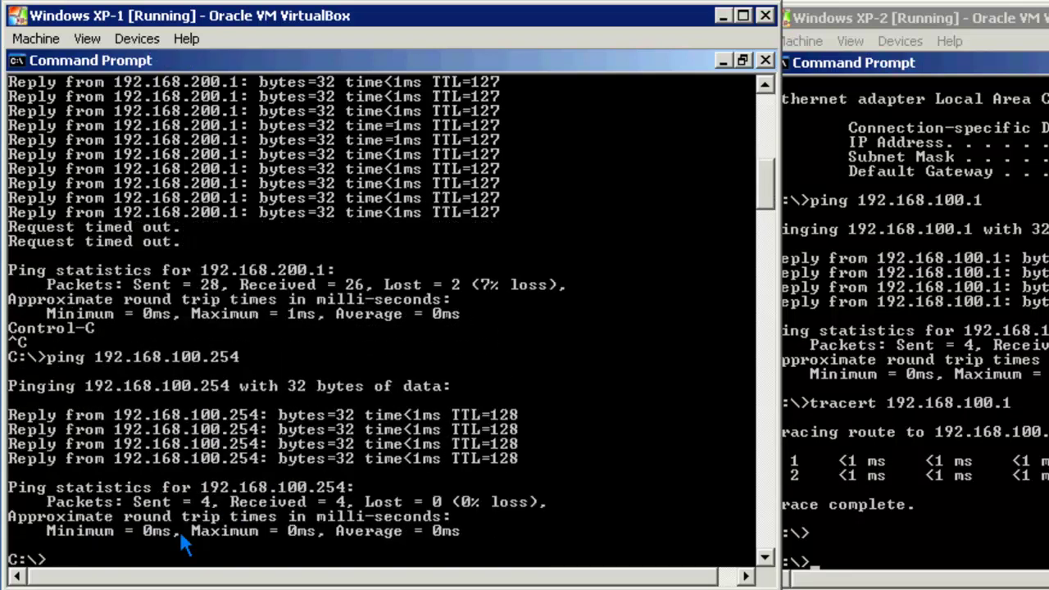
Ping 192.168.200.254 to show it times out with routing off.
{"action": "key", "text": "Up"}
{"action": "key", "text": "BackSpace"}
{"action": "key", "text": "BackSpace"}
{"action": "key", "text": "BackSpace"}
{"action": "key", "text": "BackSpace"}
{"action": "key", "text": "BackSpace"}
{"action": "key", "text": "BackSpace"}
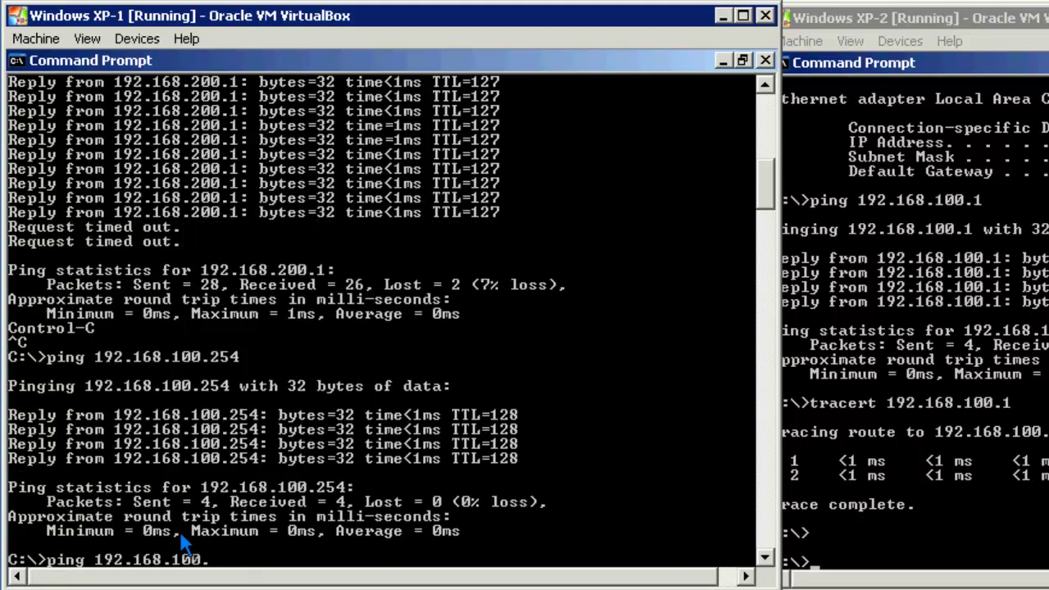
{"action": "type", "text": "200.254"}
{"action": "key", "text": "Return"}
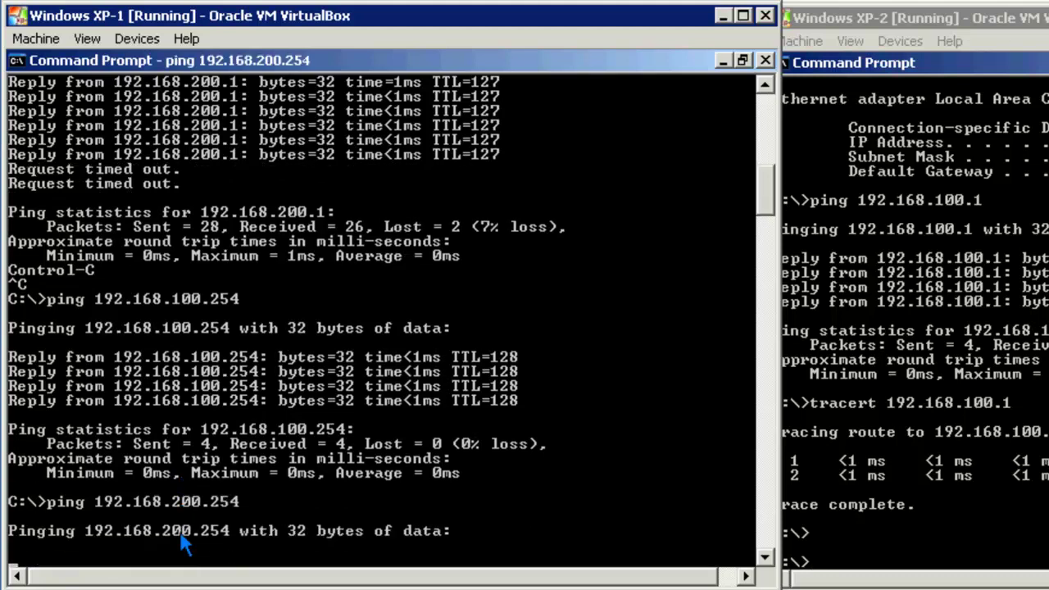
{"action": "key", "text": "ctrl+c"}
Restart a continuous ping -t to 192.168.200.1.
{"action": "key", "text": "Up"}
{"action": "key", "text": "Up"}
{"action": "key", "text": "Up"}
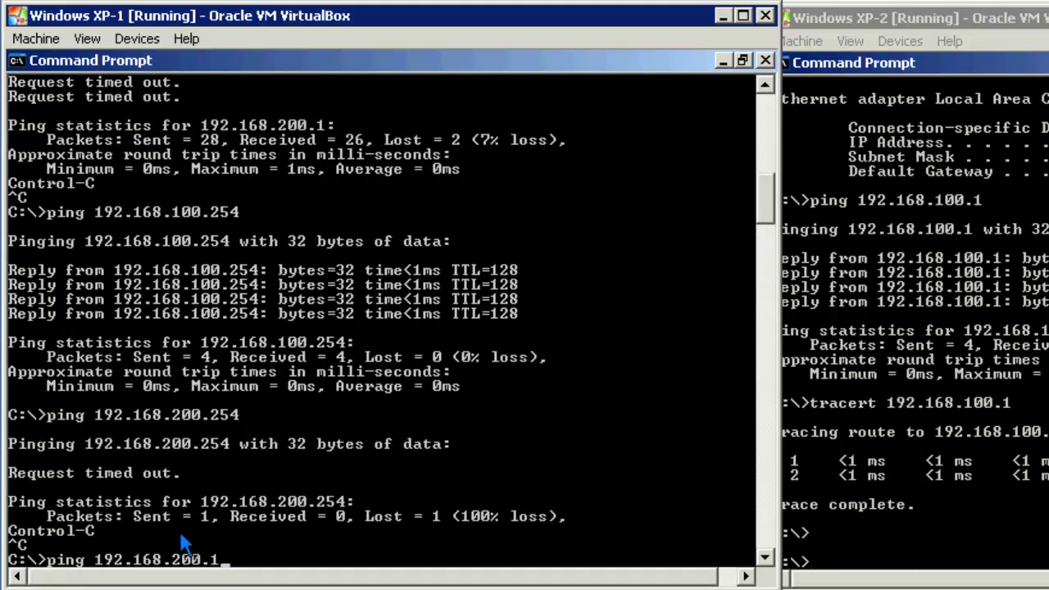
{"action": "key", "text": "Left"}
{"action": "key", "text": "Left"}
{"action": "key", "text": "Left"}
{"action": "key", "text": "Left"}
{"action": "key", "text": "Left"}
{"action": "key", "text": "Left"}
{"action": "key", "text": "Left"}
{"action": "key", "text": "Left"}
{"action": "key", "text": "Left"}
{"action": "key", "text": "Left"}
{"action": "key", "text": "Left"}
{"action": "key", "text": "Left"}
{"action": "key", "text": "Left"}
{"action": "type", "text": "-t"}
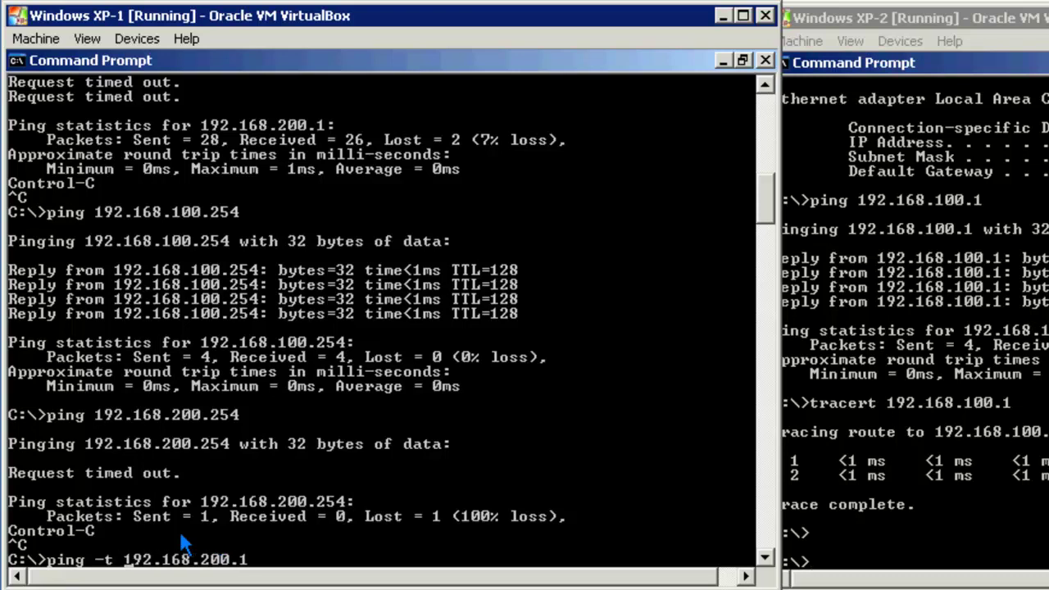
{"action": "key", "text": "Return"}
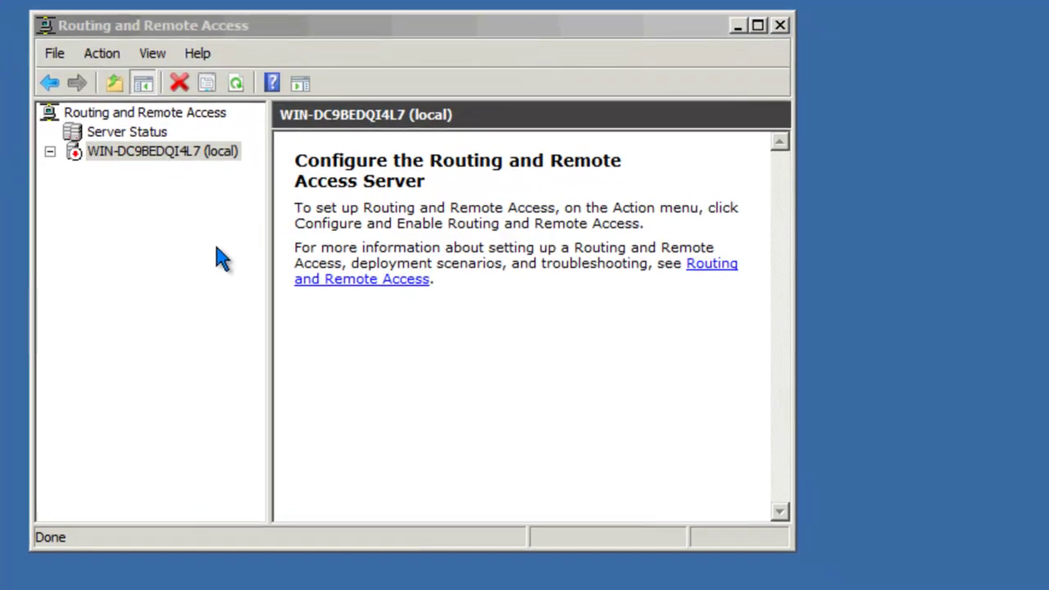
Rerun the routing setup wizard with Custom configuration and LAN routing, then start the service.
{"action": "right_click", "coordinate": [182, 153]}
{"action": "left_click", "coordinate": [214, 163]}
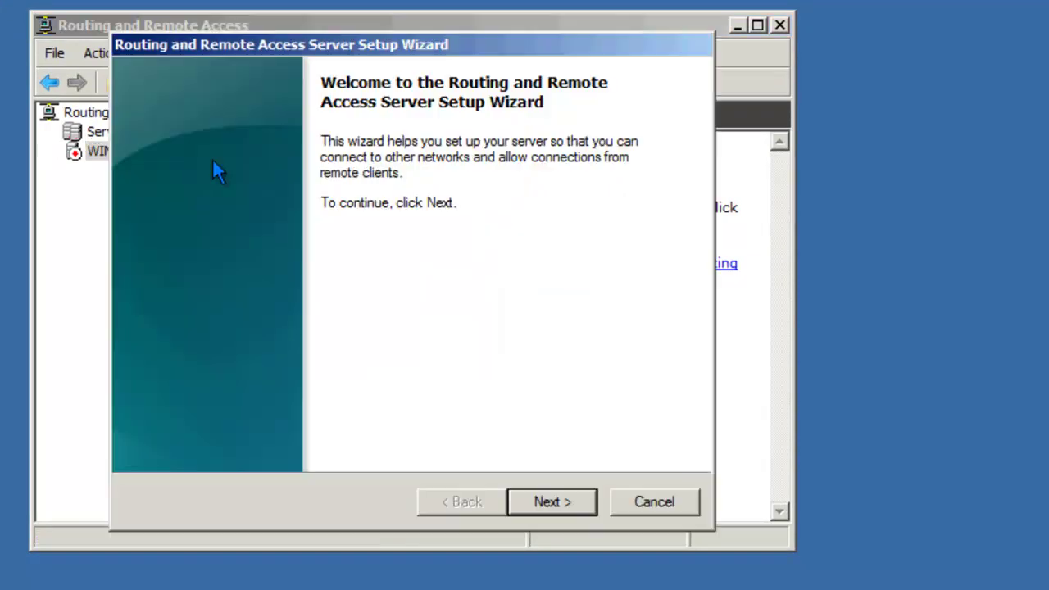
{"action": "left_click", "coordinate": [550, 502]}
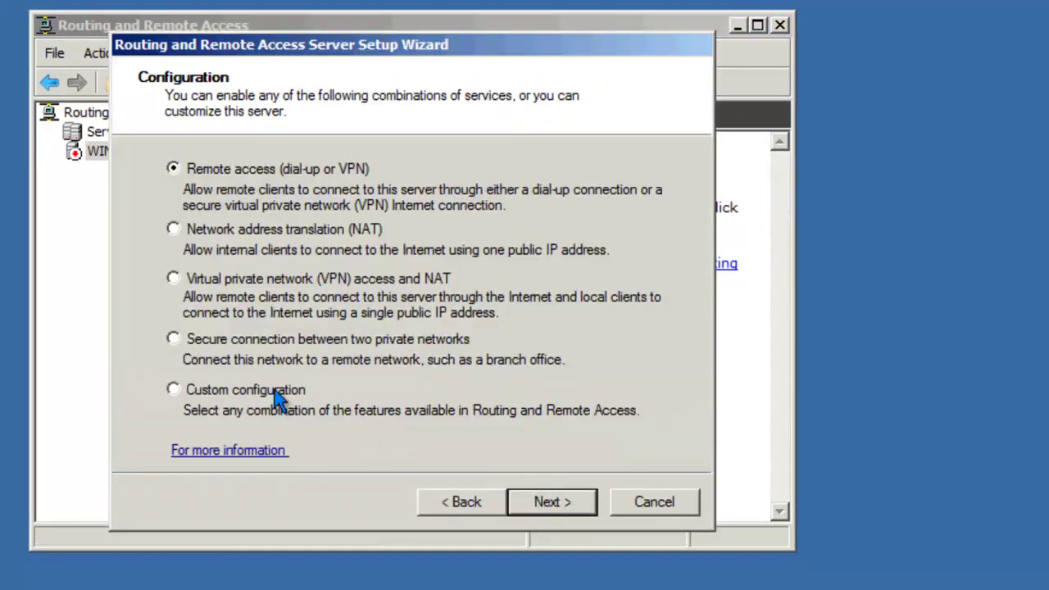
{"action": "left_click", "coordinate": [278, 398]}
{"action": "left_click", "coordinate": [531, 503]}
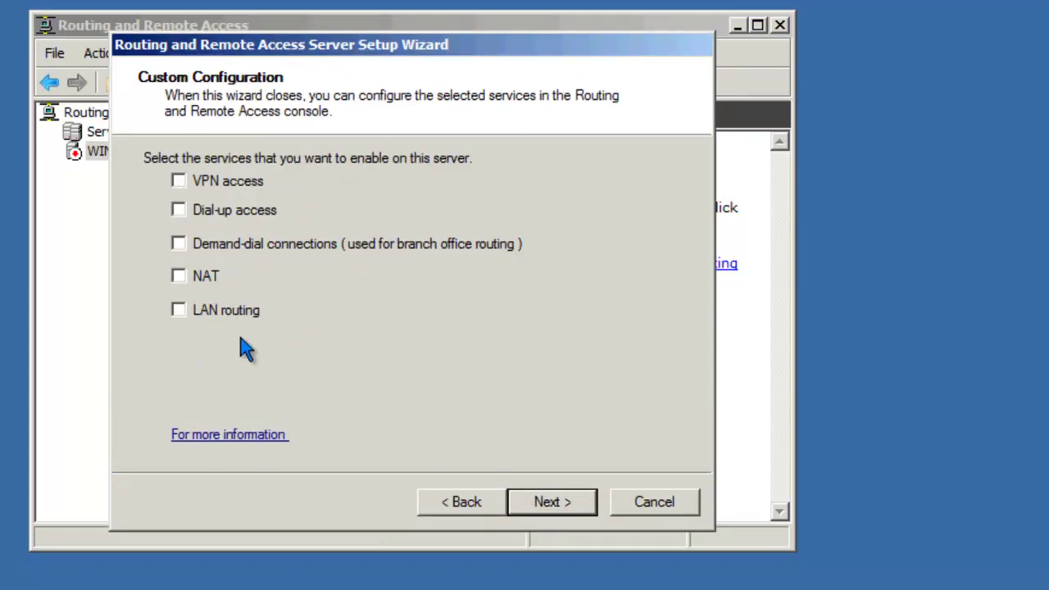
{"action": "left_click", "coordinate": [217, 312]}
{"action": "left_click", "coordinate": [564, 504]}
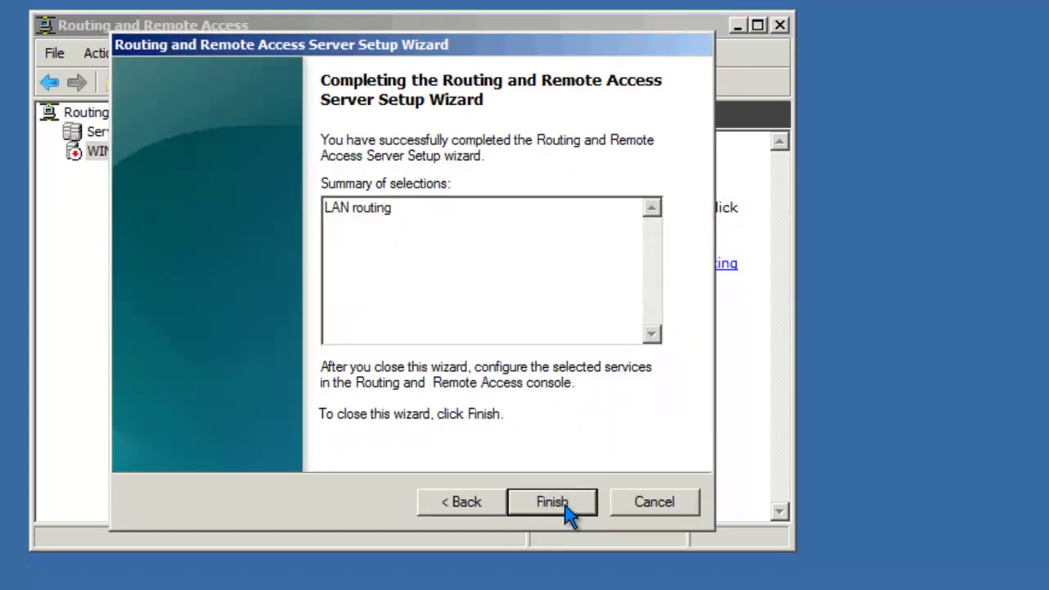
{"action": "left_click", "coordinate": [563, 503]}
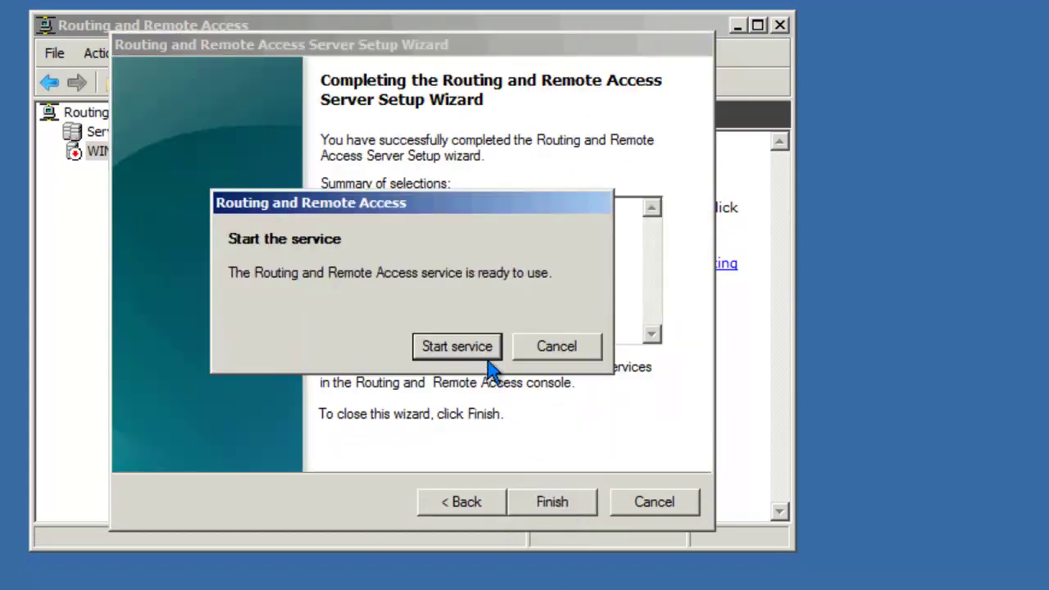
{"action": "left_click", "coordinate": [479, 345]}
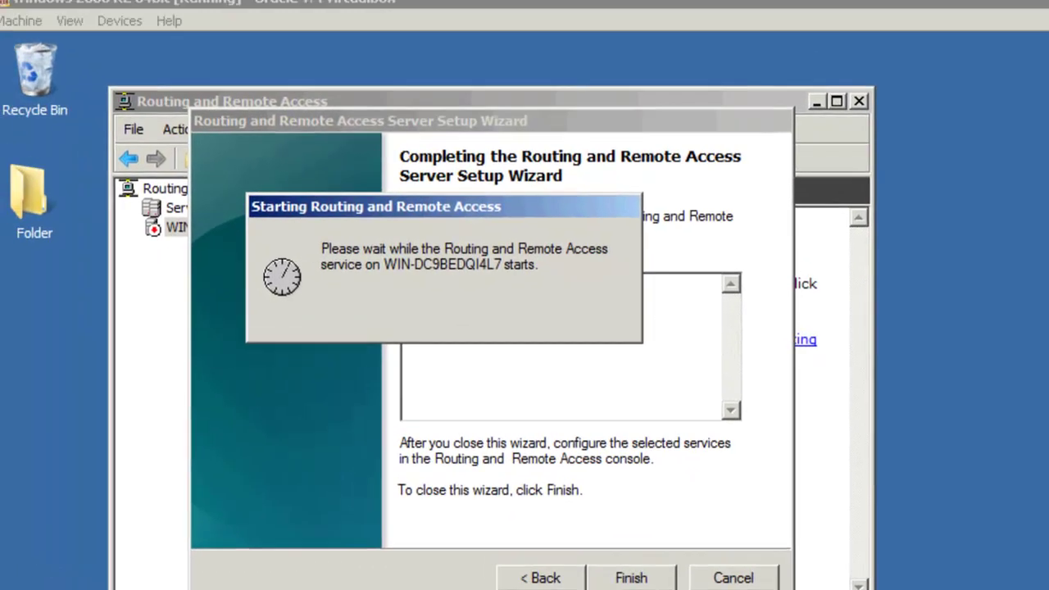
Return to XP-1 and watch the ping to 192.168.200.1 get replies again.
{"action": "key", "text": "alt+Tab"}
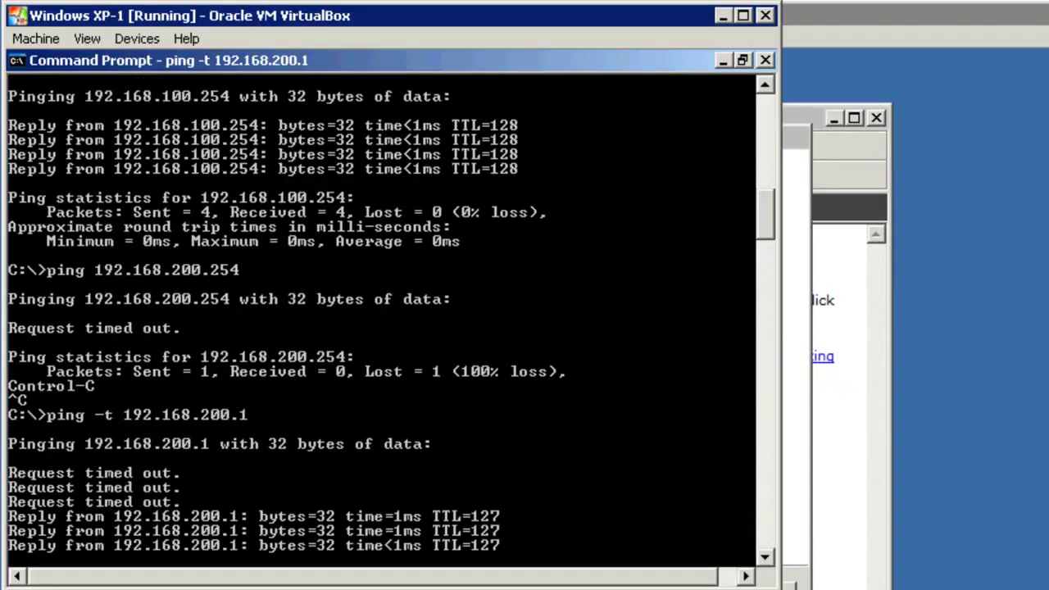